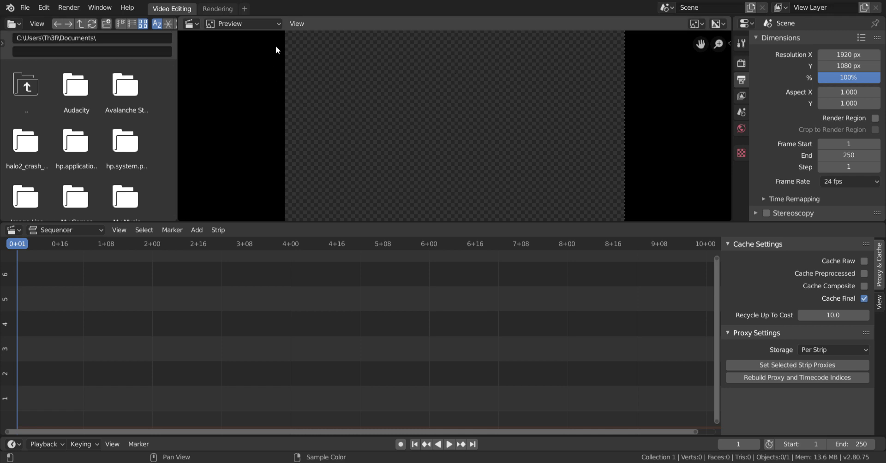
Keep the preview area's view type set to Preview only
left_click(275, 24)
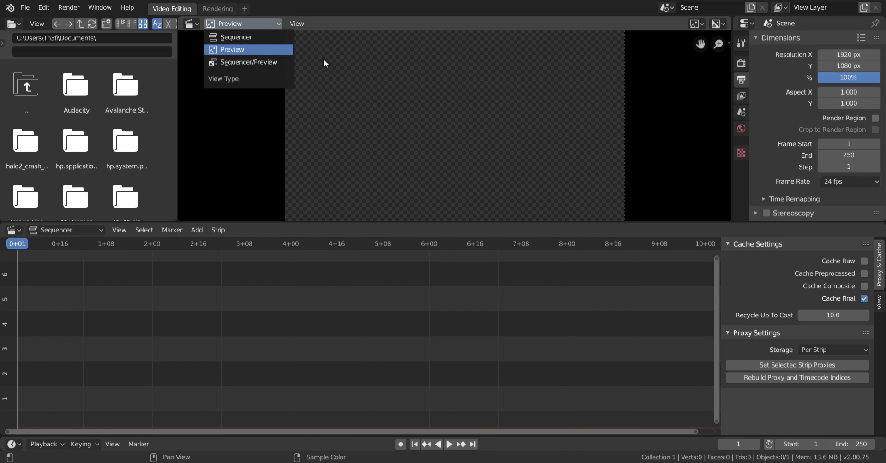
left_click(264, 48)
scroll(94, 79, "down", 4)
scroll(86, 95, "down", 2)
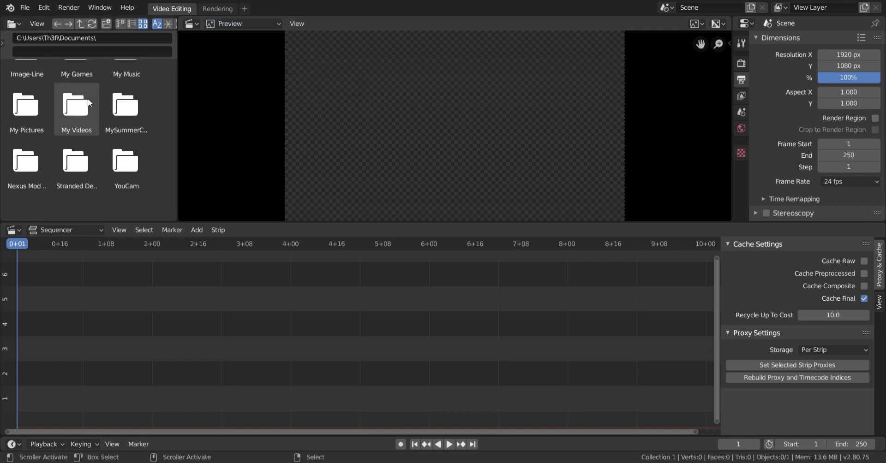
scroll(46, 120, "down", 4)
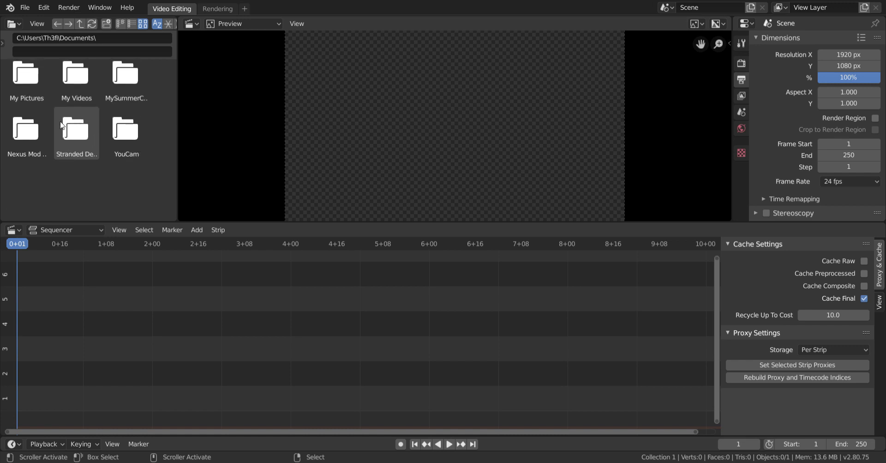
scroll(60, 122, "up", 8)
scroll(59, 122, "up", 2)
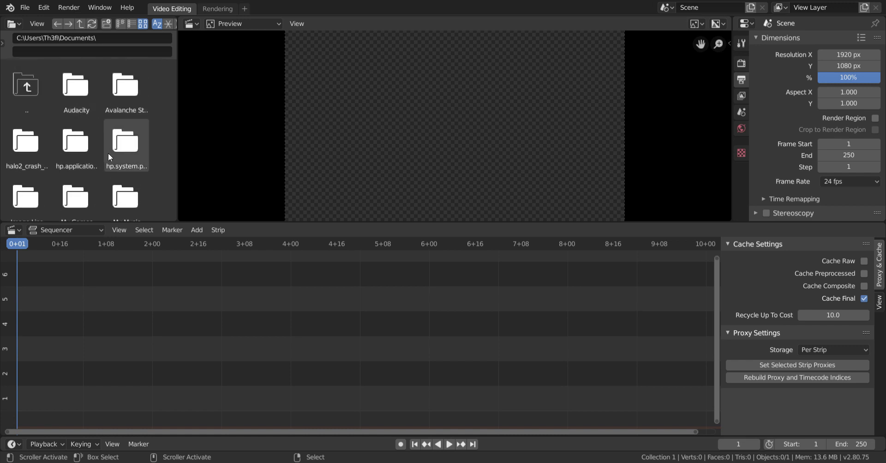
scroll(78, 185, "down", 3)
scroll(46, 152, "up", 2)
scroll(80, 112, "up", 1)
Navigate the file browser up from Documents to the C:\ drive root
left_click(27, 94)
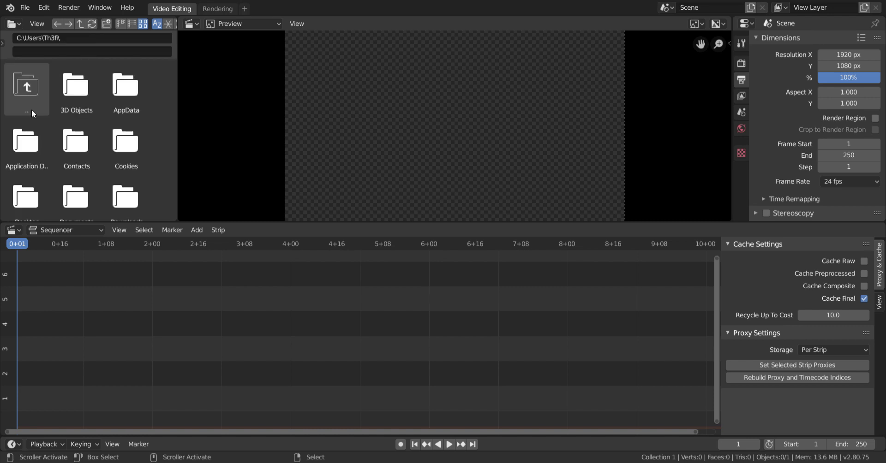
left_click(30, 99)
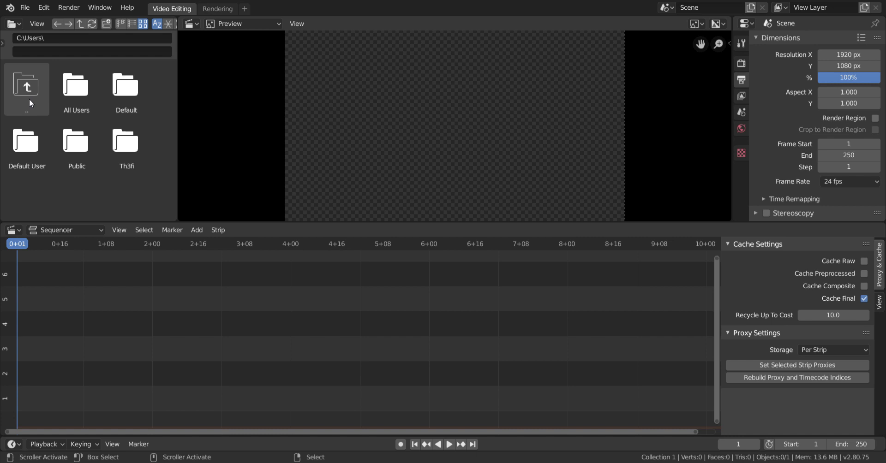
left_click(32, 105)
scroll(34, 104, "down", 5)
scroll(39, 112, "up", 4)
scroll(42, 116, "up", 2)
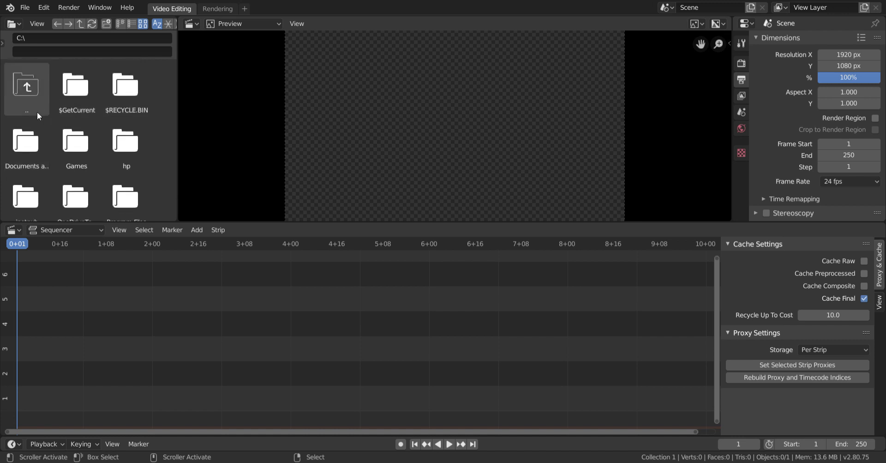
left_click(28, 82)
scroll(46, 106, "down", 2)
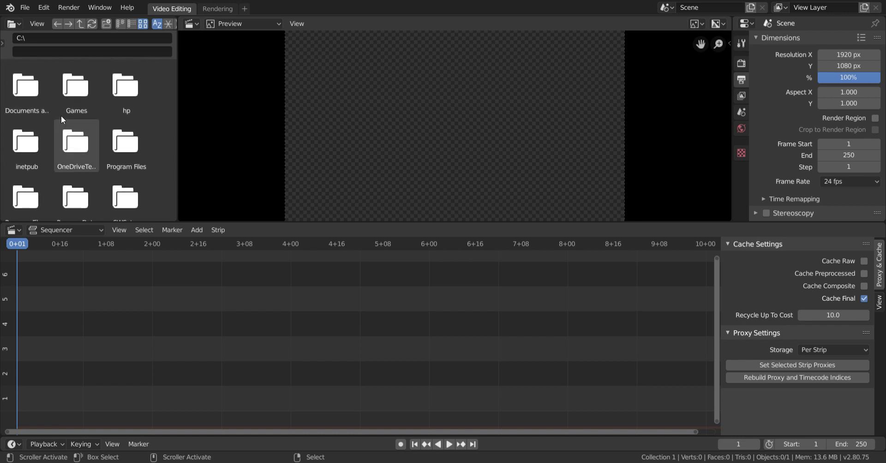
scroll(84, 108, "down", 2)
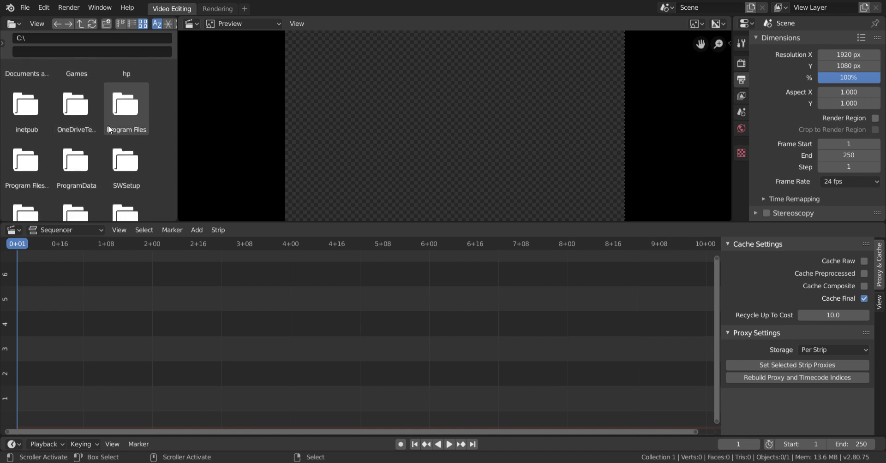
scroll(111, 134, "down", 2)
scroll(85, 165, "down", 1)
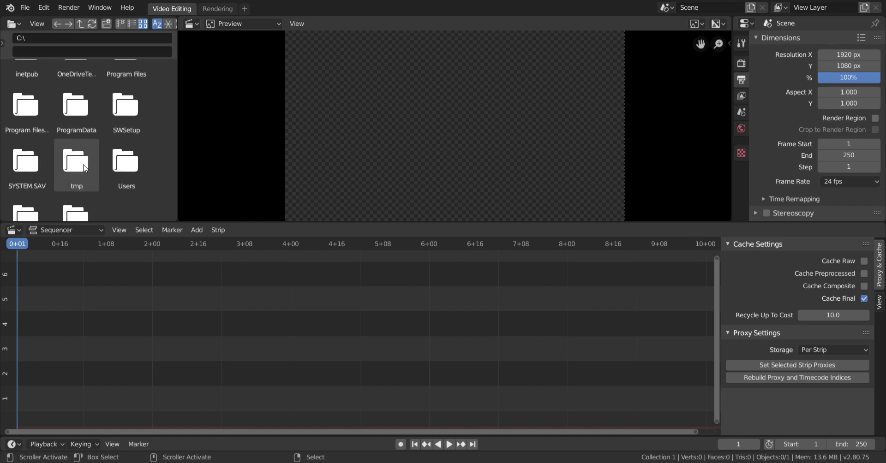
scroll(134, 174, "down", 2)
Open the Users folder and then the user's home folder
double_click(119, 150)
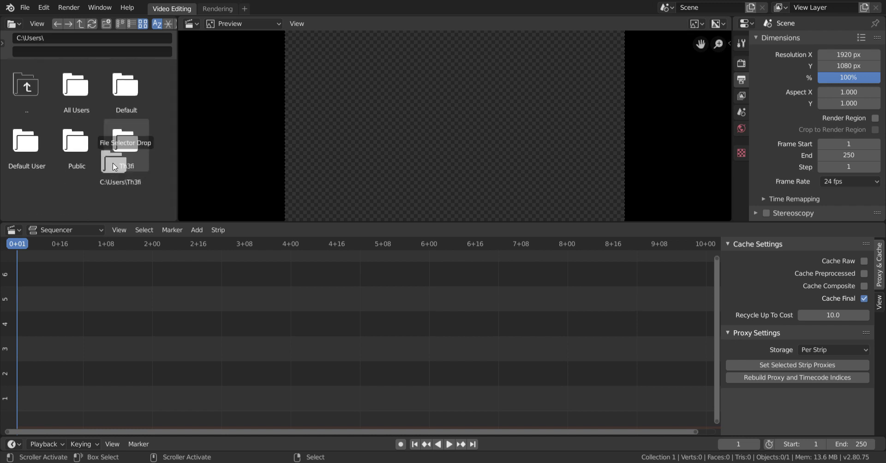
double_click(119, 149)
scroll(117, 185, "down", 1)
scroll(116, 181, "down", 1)
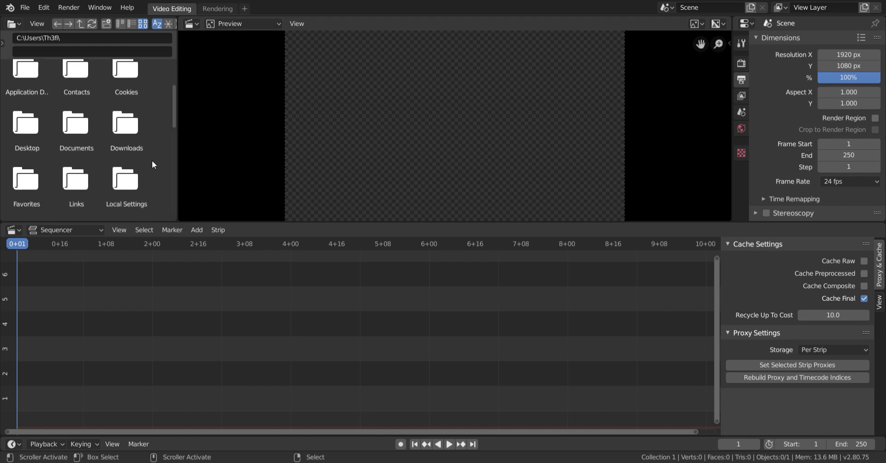
scroll(150, 167, "down", 2)
scroll(150, 164, "down", 6)
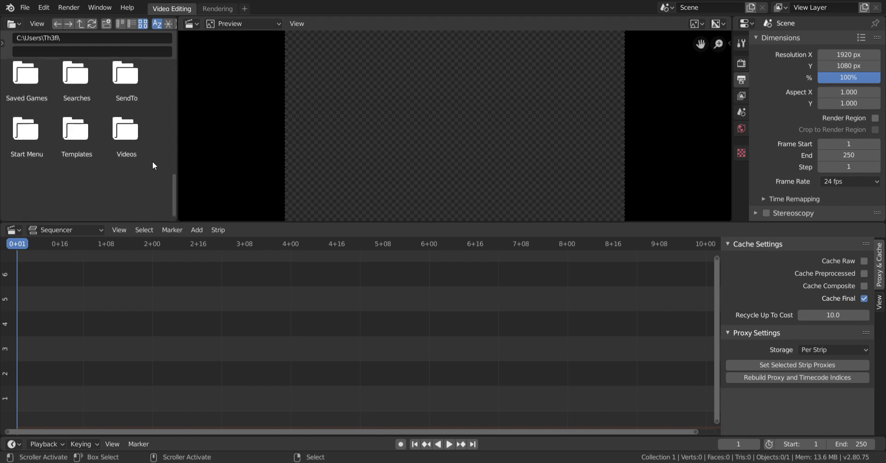
scroll(147, 164, "up", 5)
scroll(148, 168, "up", 5)
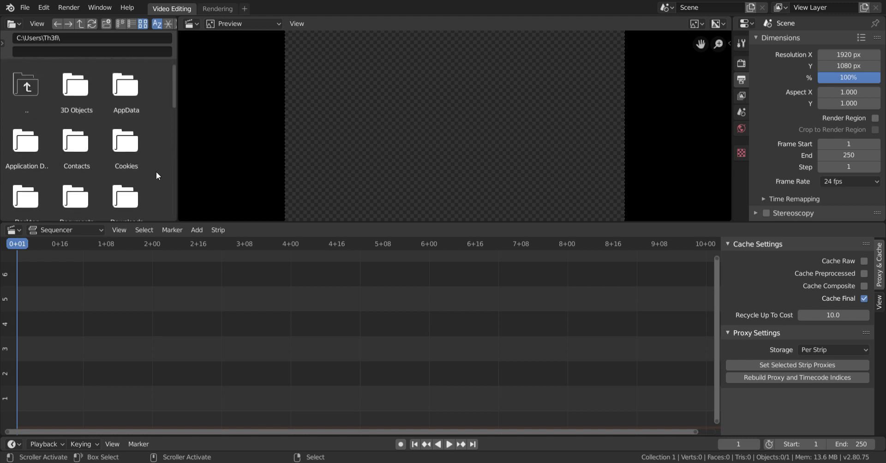
scroll(158, 177, "down", 3)
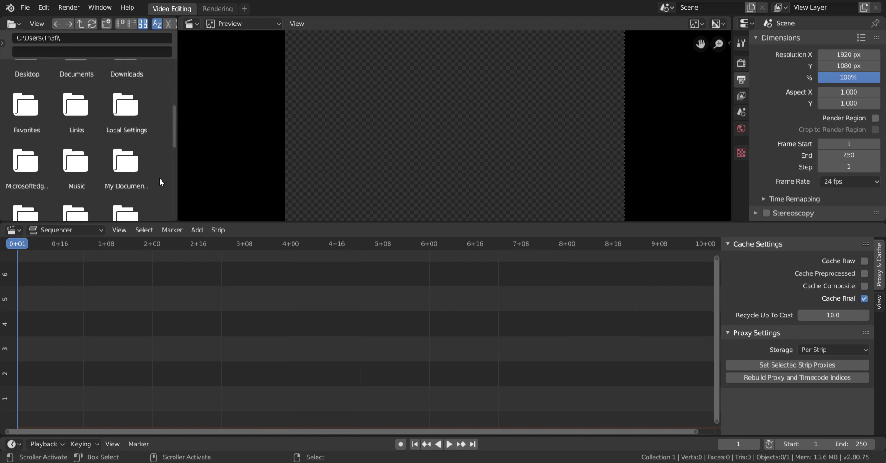
scroll(160, 184, "up", 1)
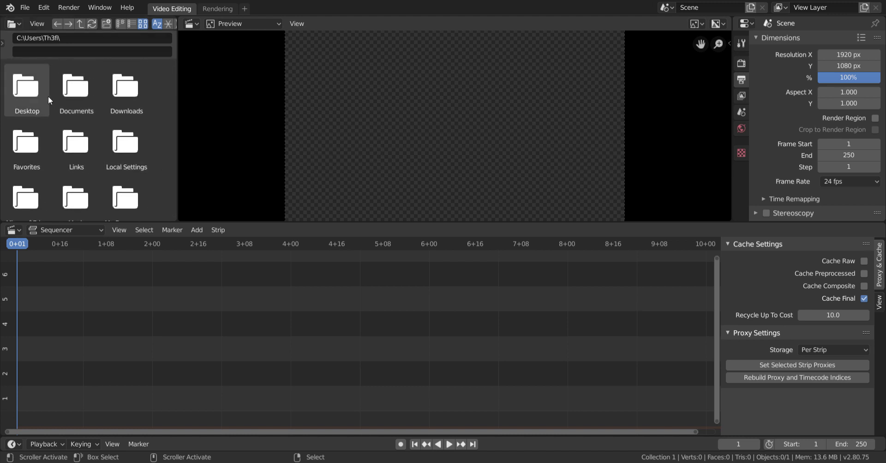
Open the Desktop folder and select the yo.jpg image file
double_click(31, 93)
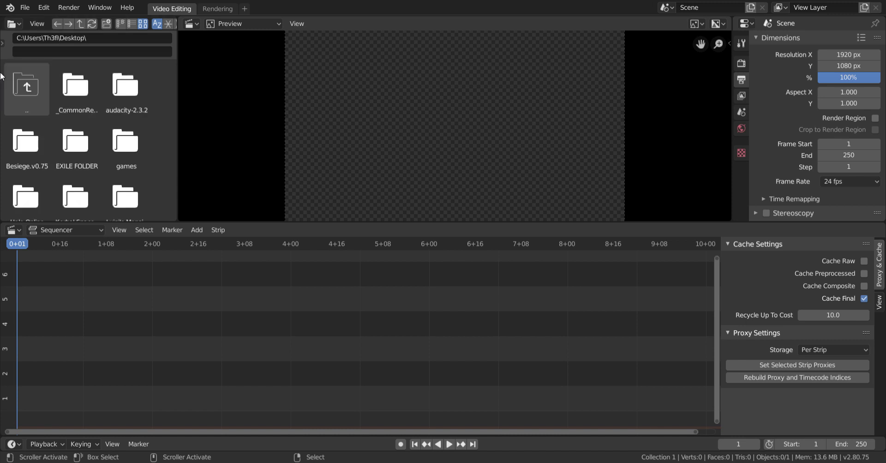
scroll(96, 92, "down", 5)
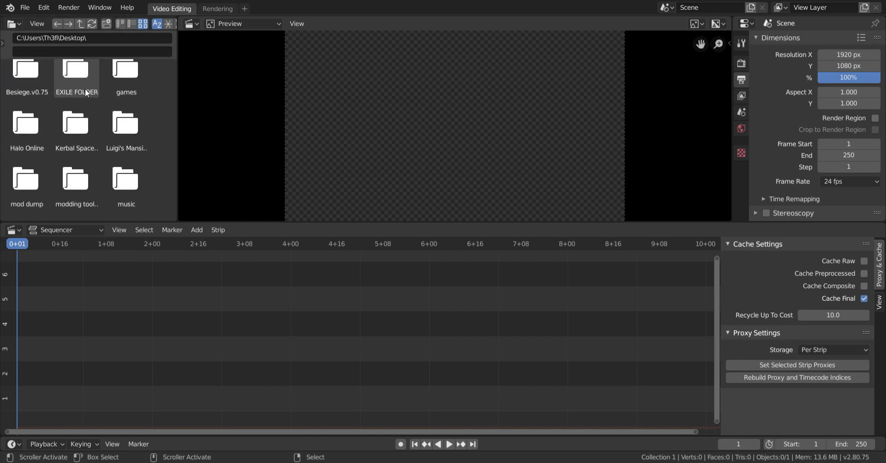
scroll(94, 150, "down", 7)
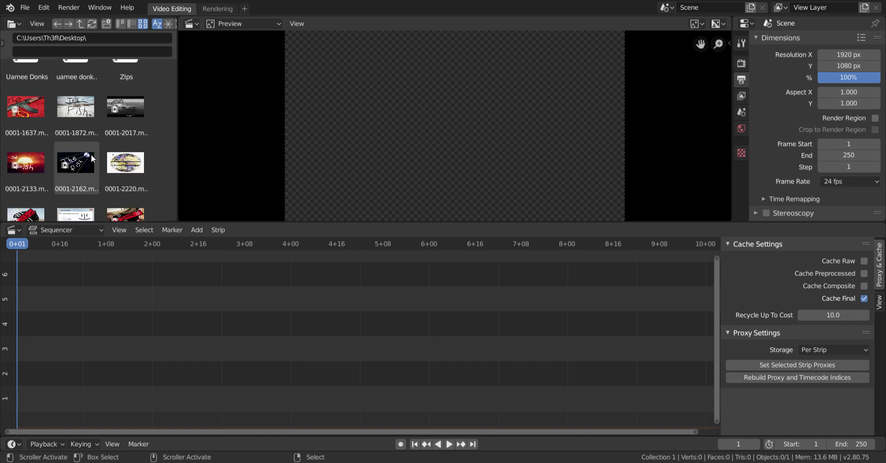
scroll(86, 154, "down", 2)
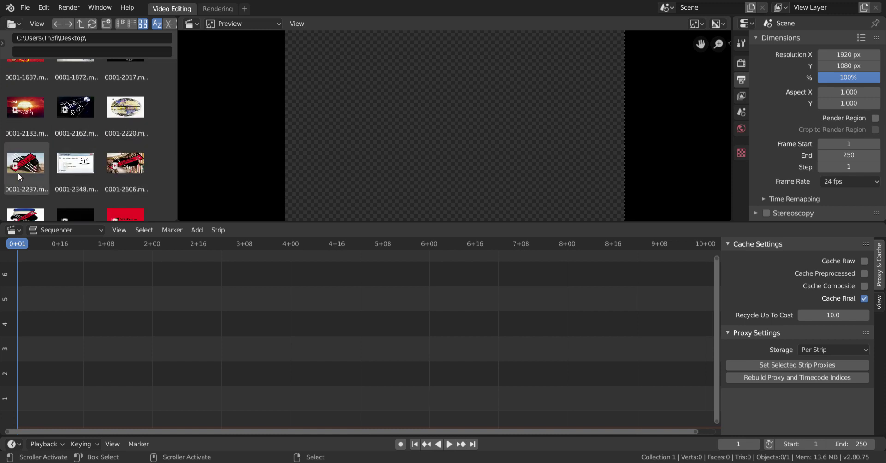
scroll(106, 167, "down", 5)
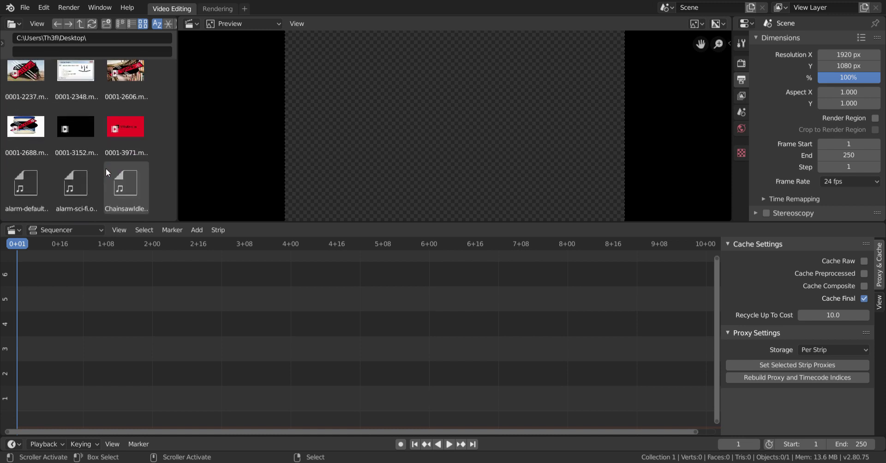
scroll(116, 137, "down", 4)
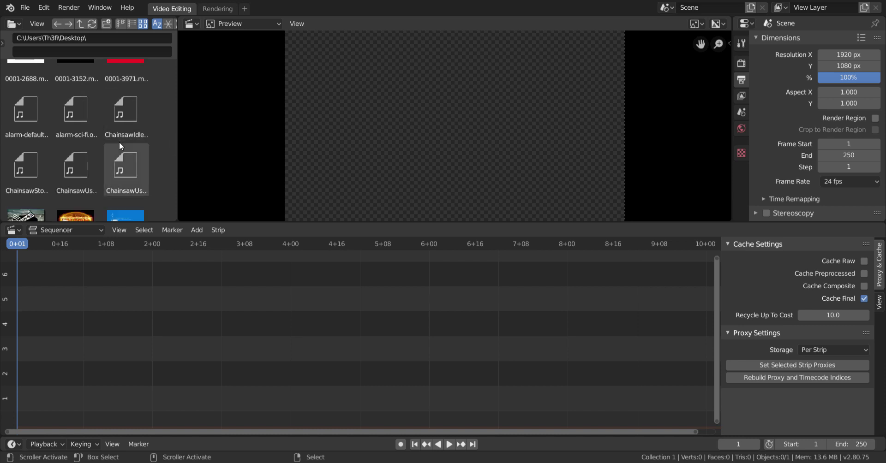
scroll(121, 146, "down", 6)
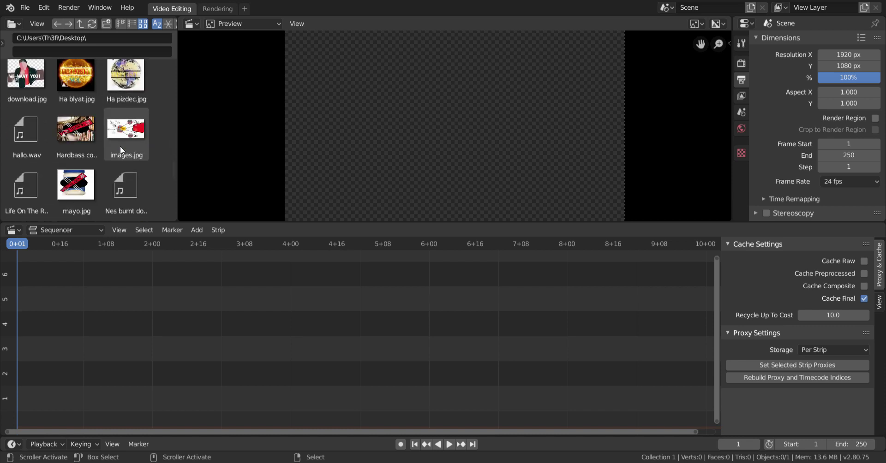
scroll(117, 147, "down", 6)
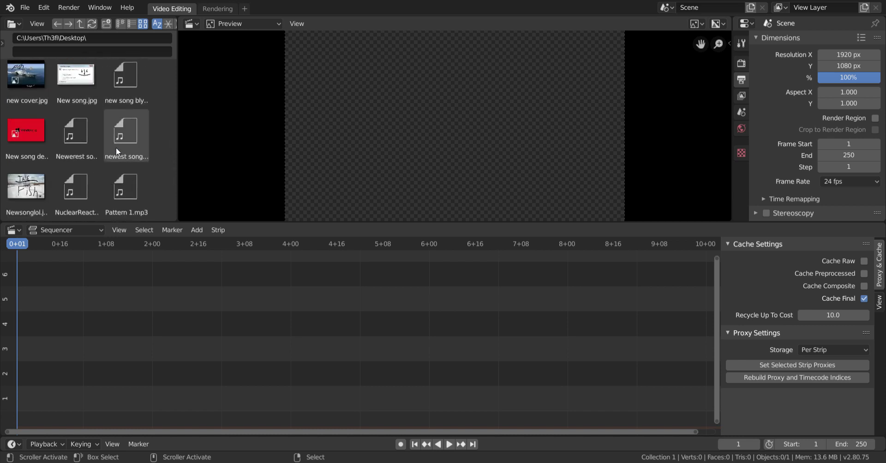
scroll(116, 147, "down", 5)
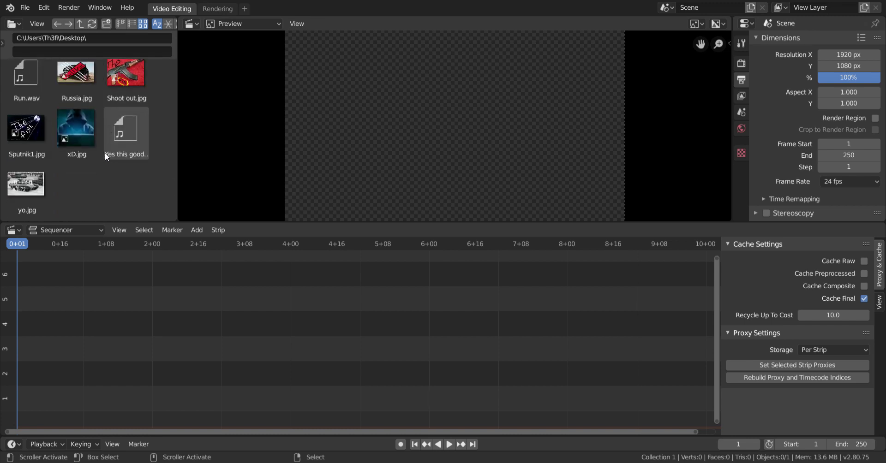
left_click(29, 187)
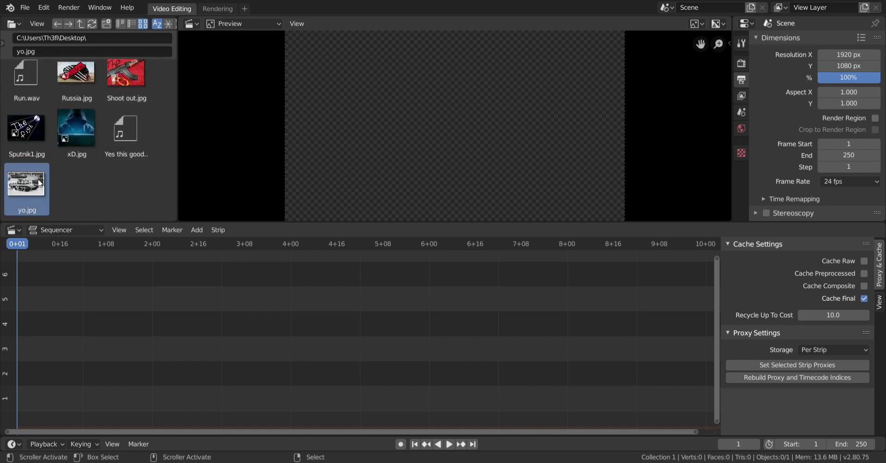
Place yo.jpg as an image strip at the start of channel 2, then look for hallo.wav
left_click_drag(30, 190, 41, 328)
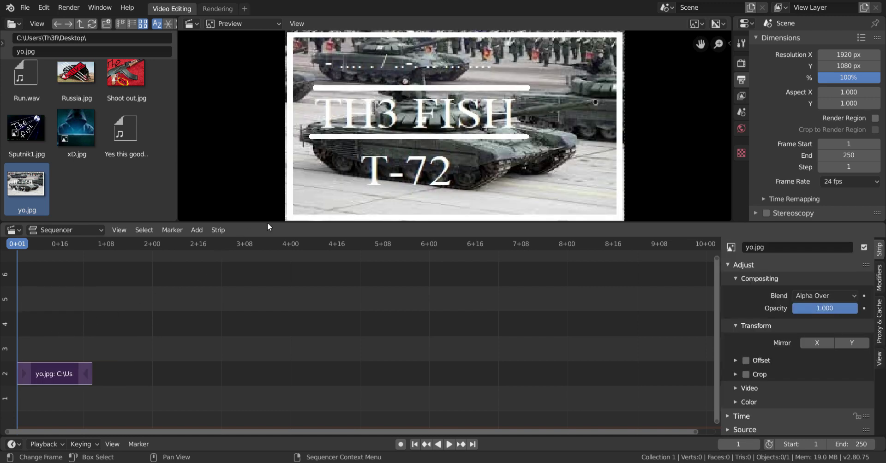
scroll(83, 160, "up", 4)
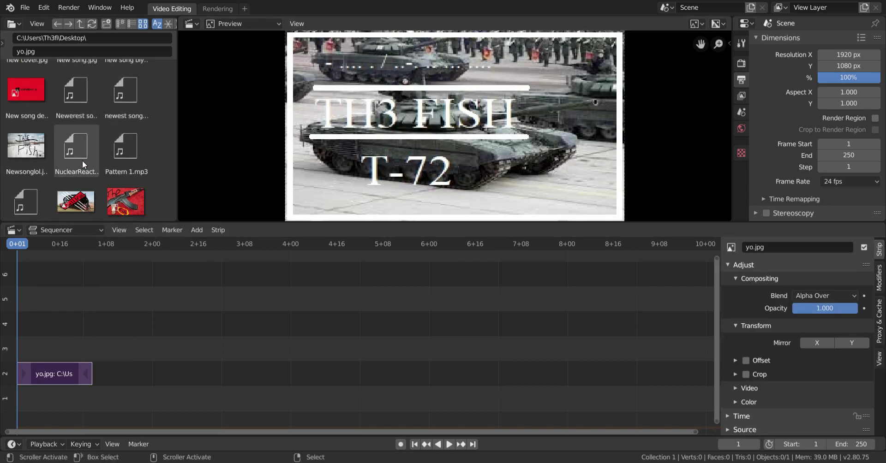
scroll(118, 175, "down", 4)
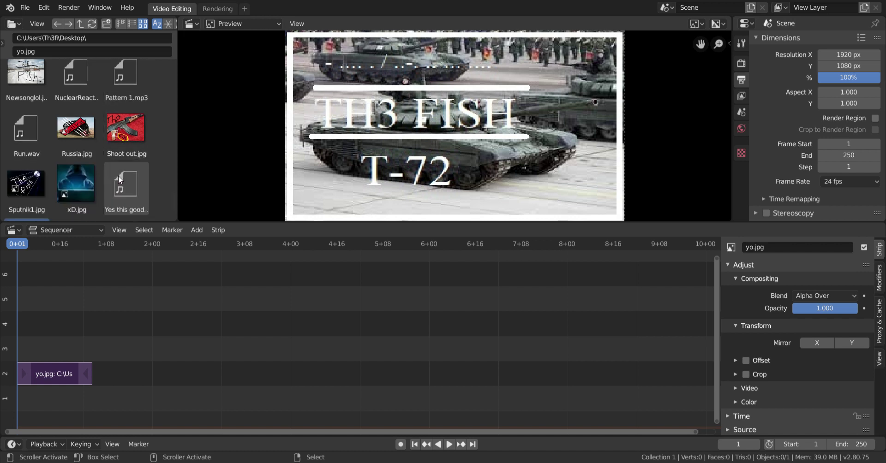
scroll(123, 180, "down", 2)
scroll(124, 177, "up", 10)
scroll(127, 179, "up", 2)
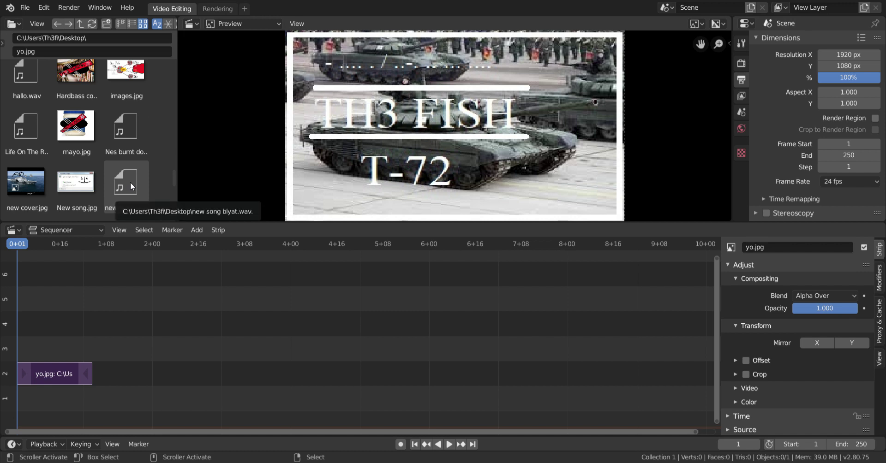
scroll(130, 182, "up", 1)
scroll(145, 163, "up", 2)
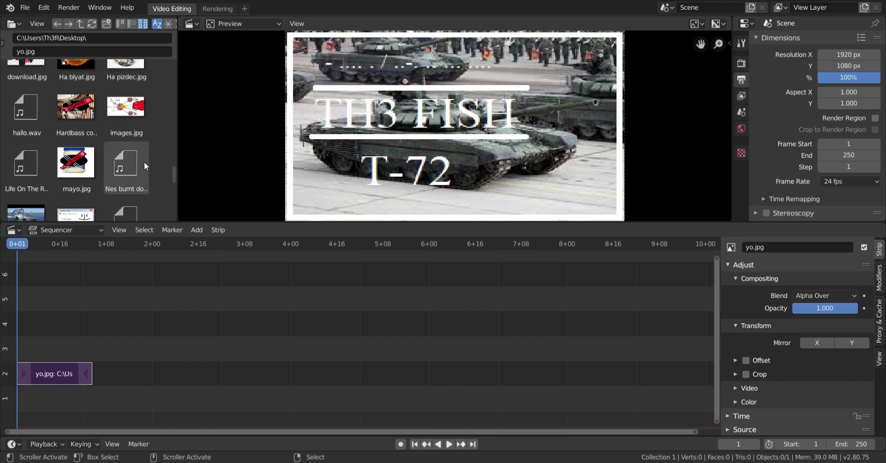
scroll(143, 169, "up", 2)
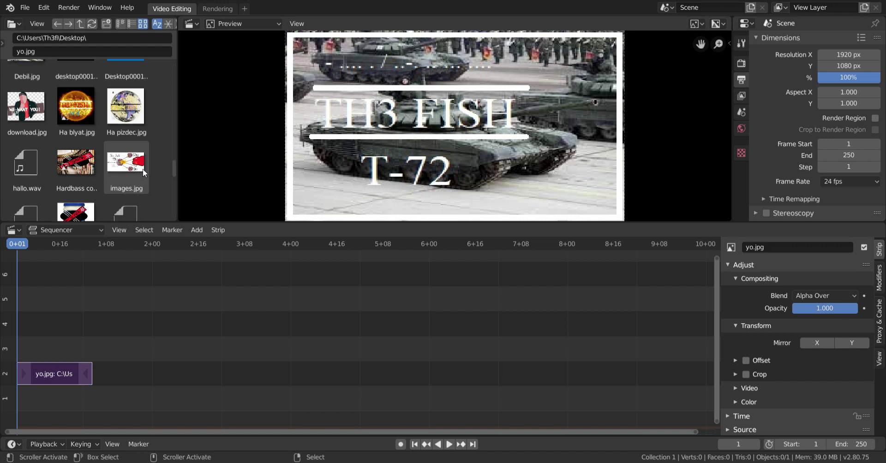
Add hallo.wav as a sound strip on channel 3 and stretch yo.jpg to end at frame 2208
left_click_drag(36, 151, 19, 348)
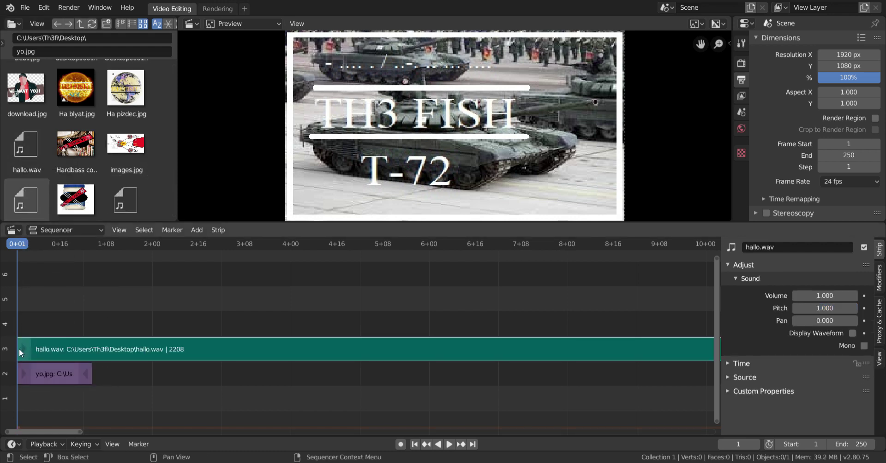
left_click(88, 374)
left_click_drag(90, 378, 389, 374)
scroll(382, 373, "down", 10)
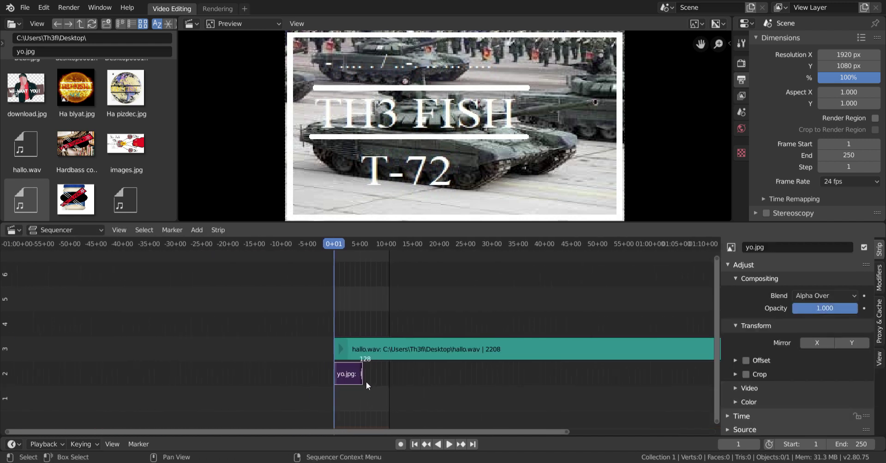
left_click_drag(362, 374, 623, 374)
left_click_drag(467, 432, 608, 417)
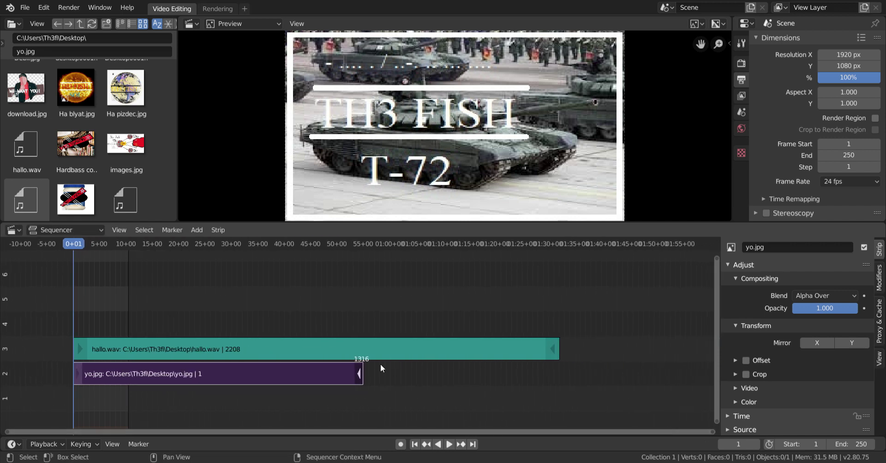
left_click_drag(360, 374, 557, 390)
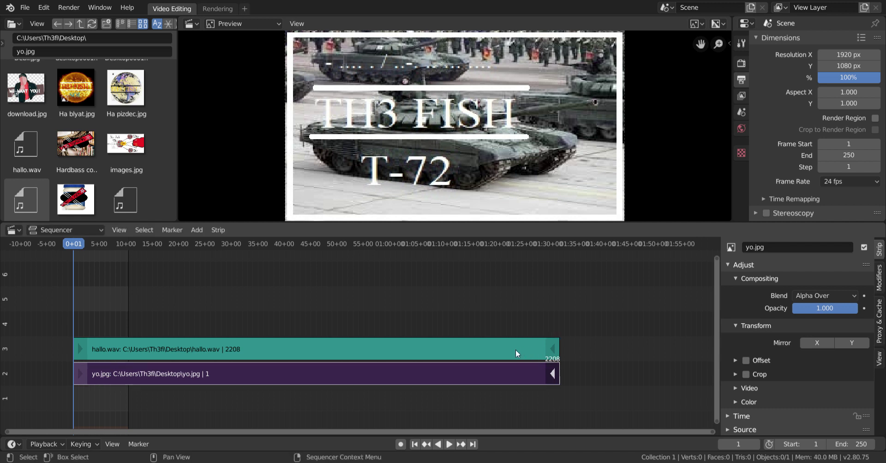
left_click(117, 289)
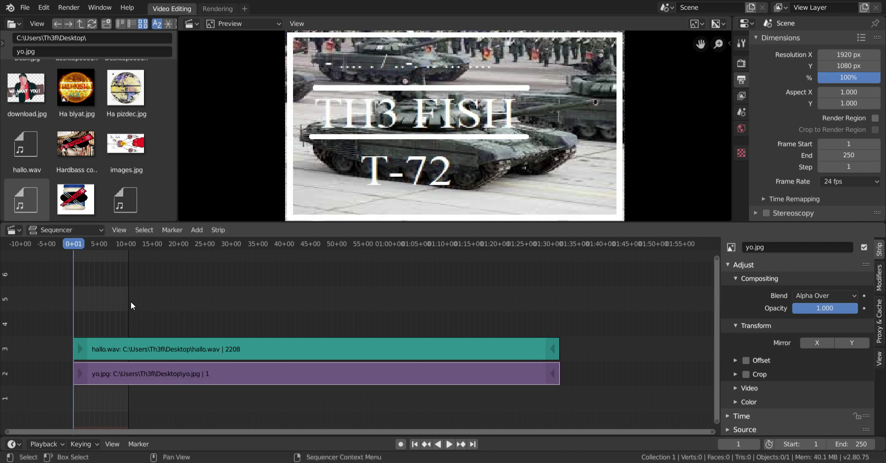
scroll(131, 302, "up", 1)
scroll(488, 153, "down", 4)
scroll(462, 185, "up", 1)
scroll(119, 290, "down", 2)
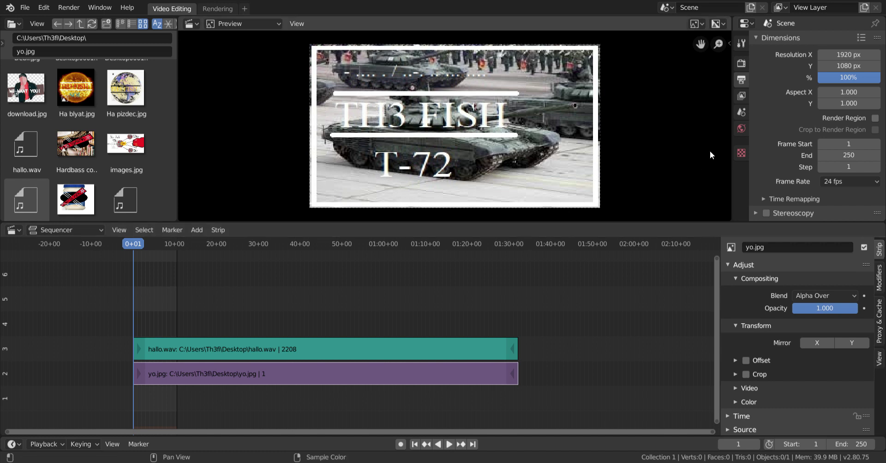
Change the scene's Frame End from 250 to 2208
left_click(860, 154)
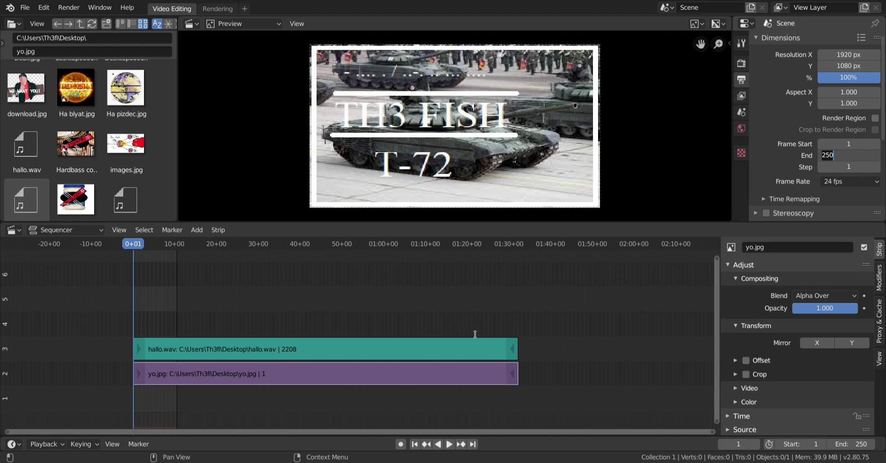
key("BackSpace")
type("2208")
key("Return")
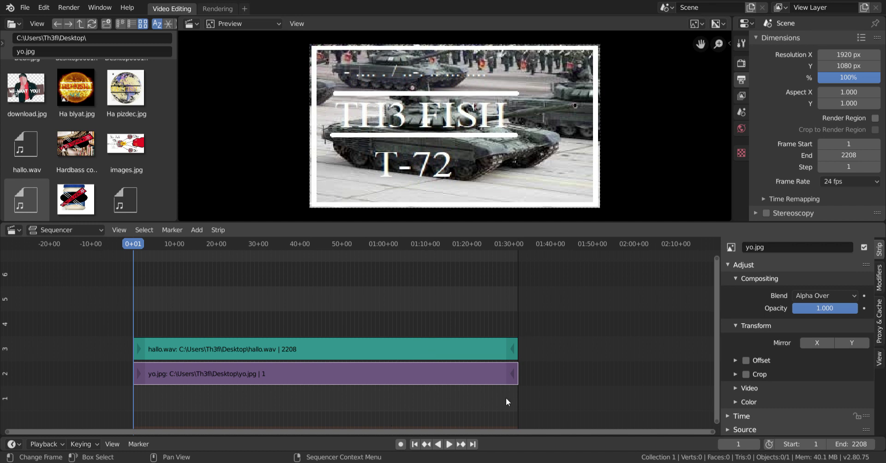
Set the render output path to the Desktop folder instead of /tmp
scroll(772, 142, "down", 1)
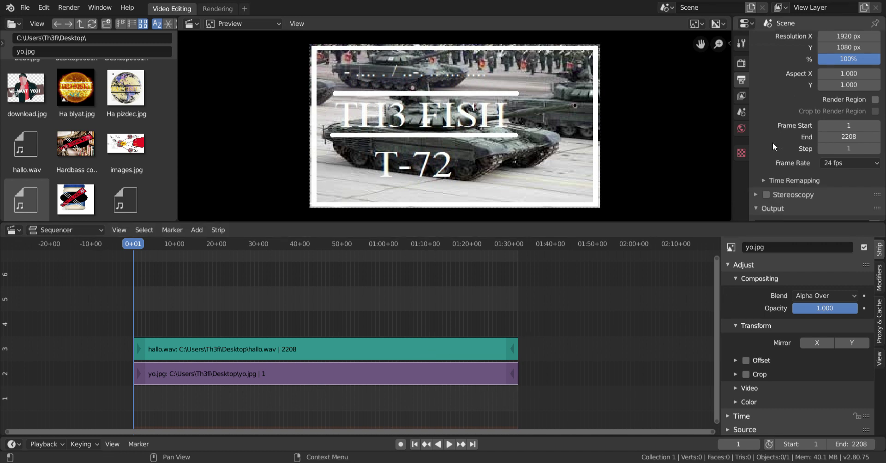
scroll(771, 145, "down", 3)
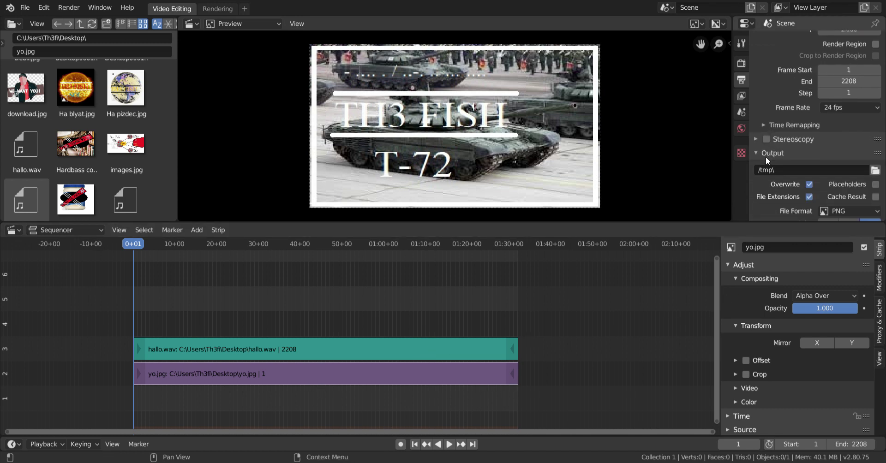
left_click(820, 172)
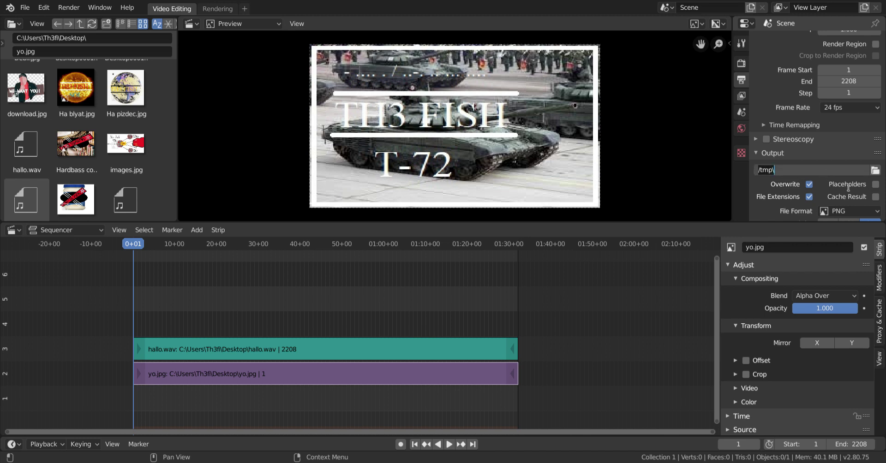
left_click(880, 173)
left_click(876, 171)
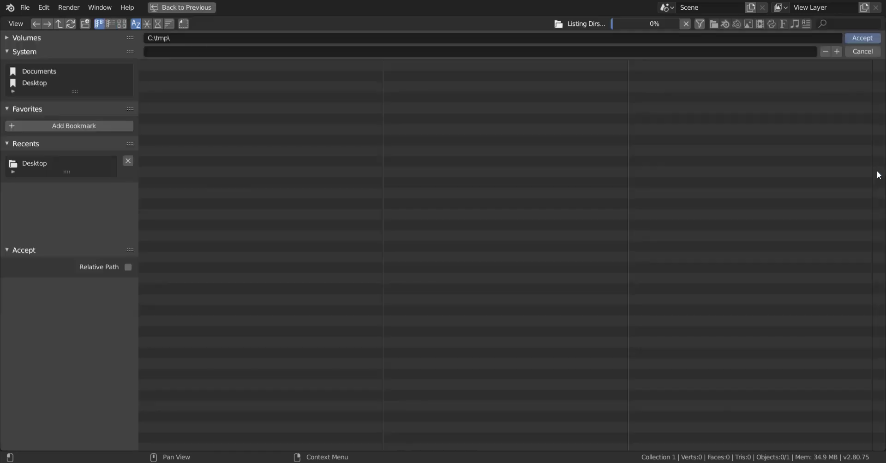
left_click(30, 84)
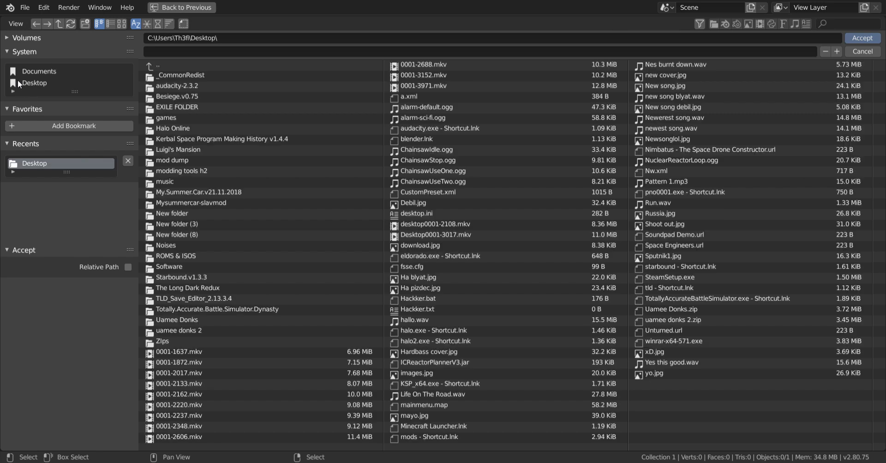
left_click(863, 38)
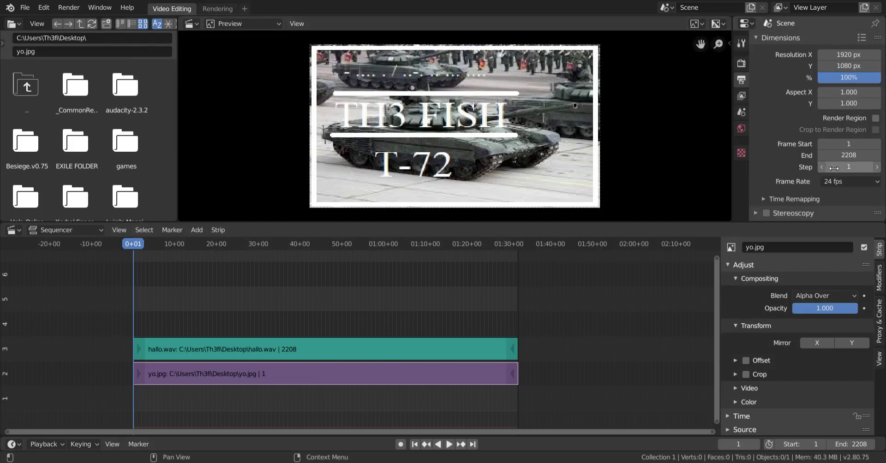
Switch the output File Format from PNG to FFmpeg video
scroll(828, 167, "down", 1)
scroll(801, 176, "down", 3)
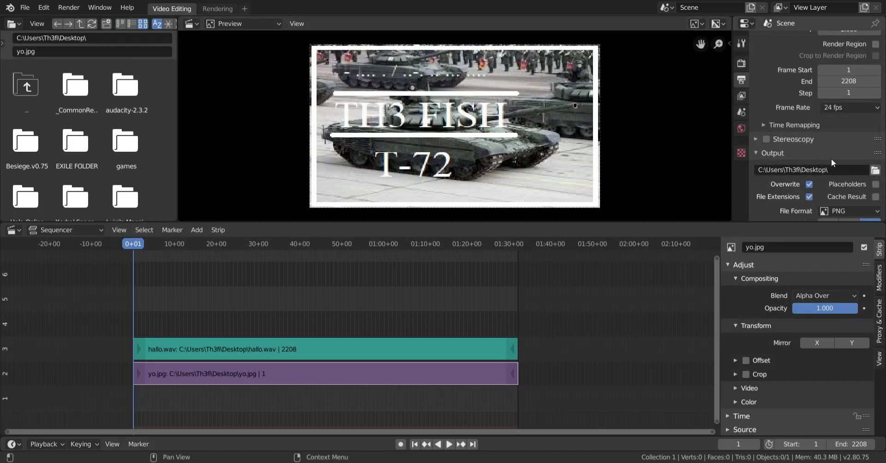
scroll(849, 175, "down", 2)
scroll(869, 182, "down", 1)
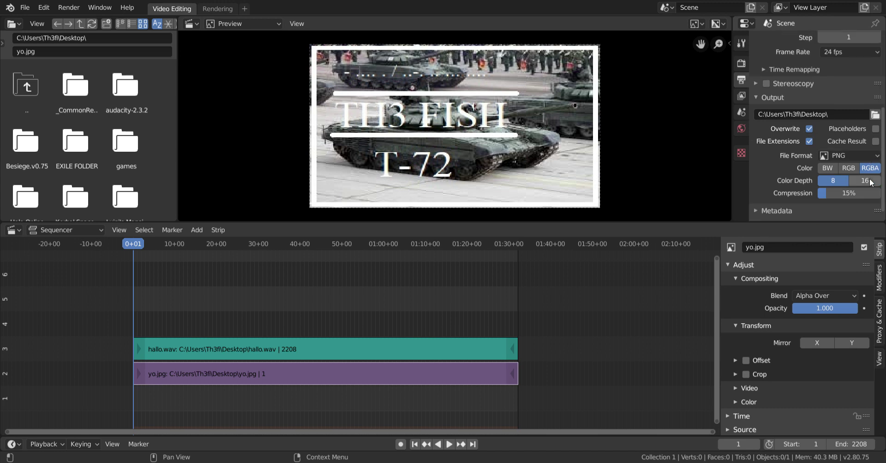
left_click(872, 156)
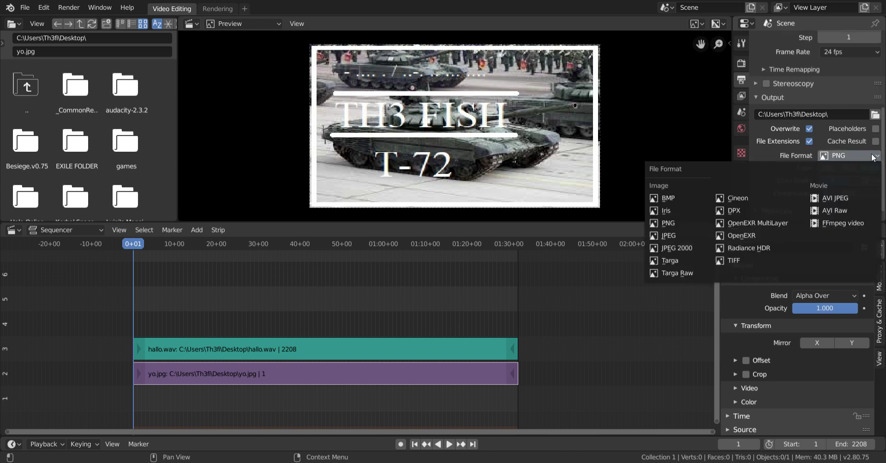
left_click(841, 223)
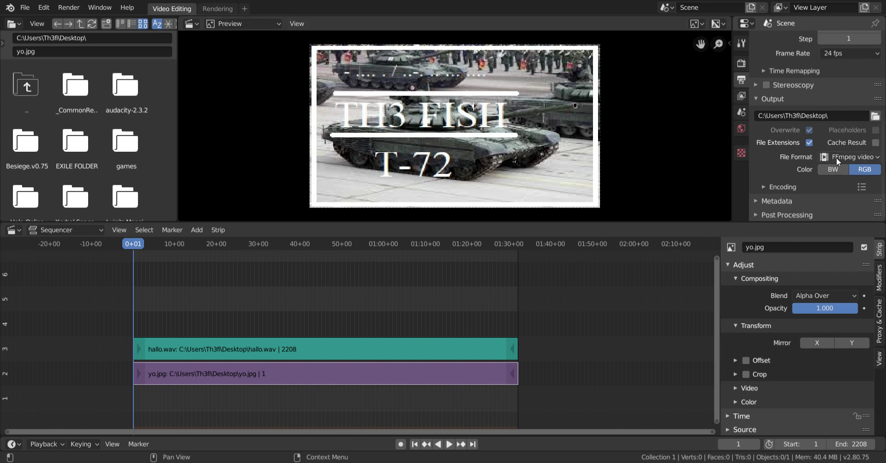
scroll(825, 169, "up", 1)
scroll(825, 173, "down", 1)
Set the Encoding video codec to MPEG-4 (divx) and the audio codec to MP3
left_click(763, 186)
scroll(766, 185, "down", 4)
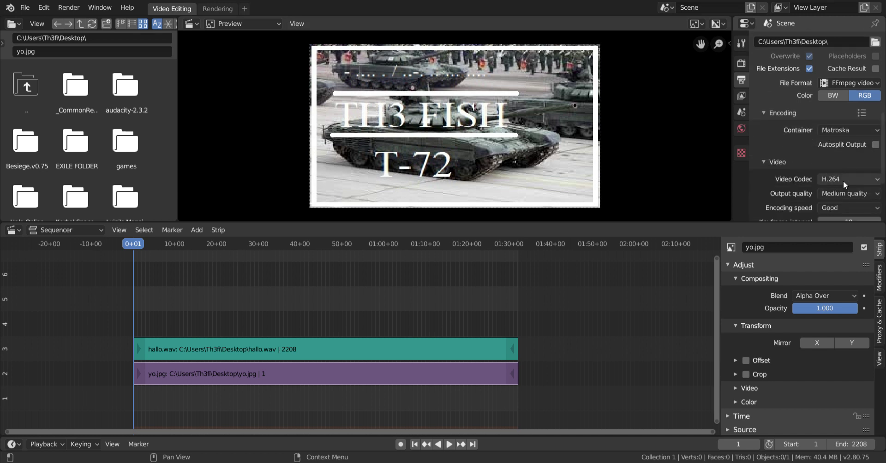
left_click(856, 179)
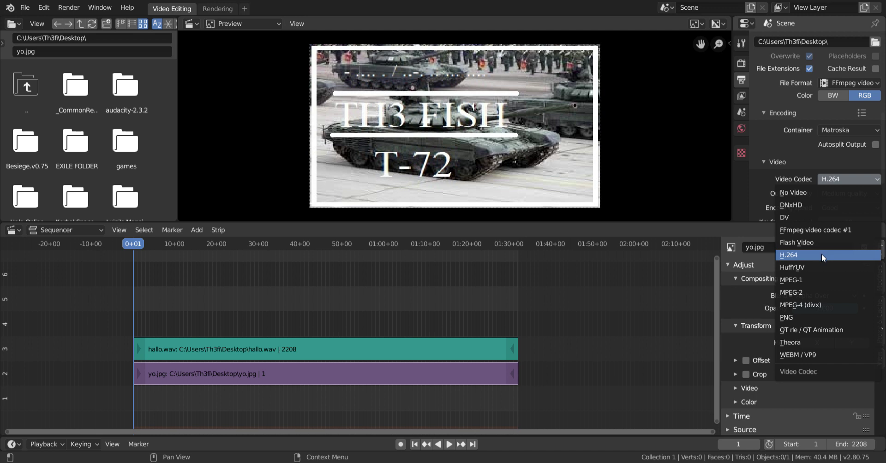
left_click(824, 300)
scroll(788, 200, "down", 5)
scroll(773, 171, "up", 2)
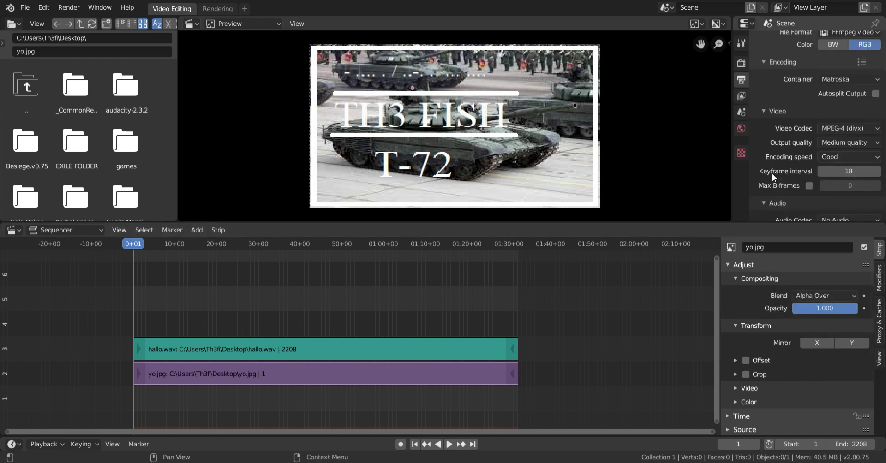
scroll(866, 163, "down", 2)
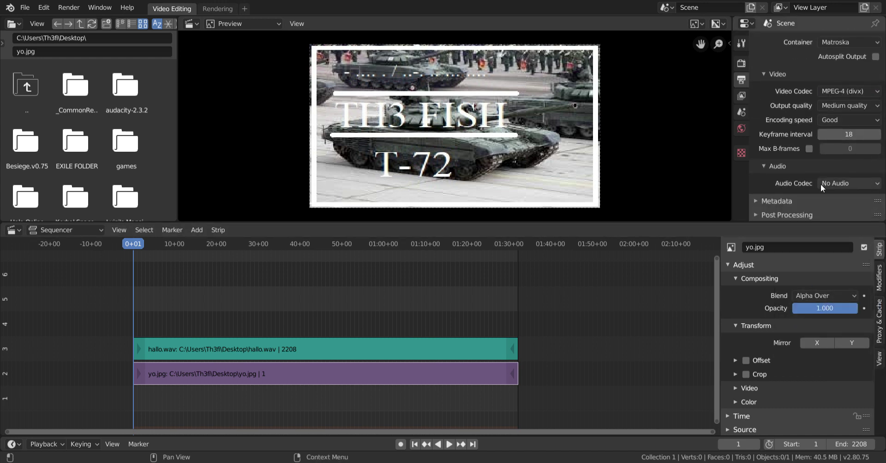
left_click(857, 181)
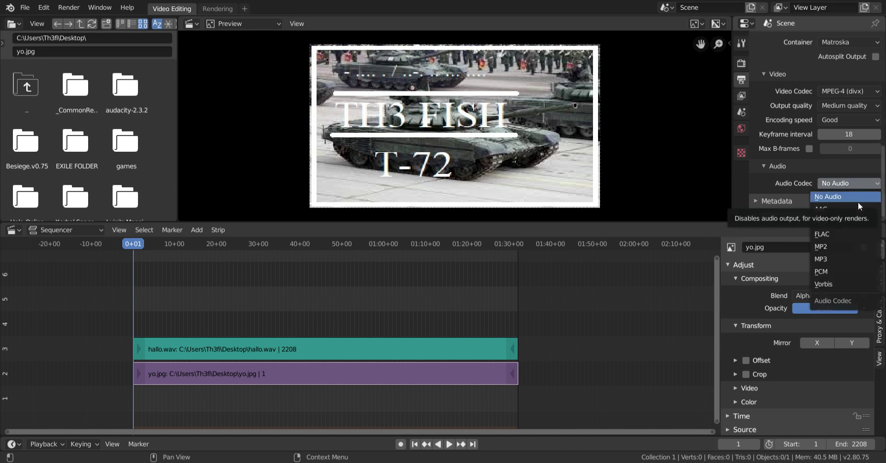
left_click(842, 256)
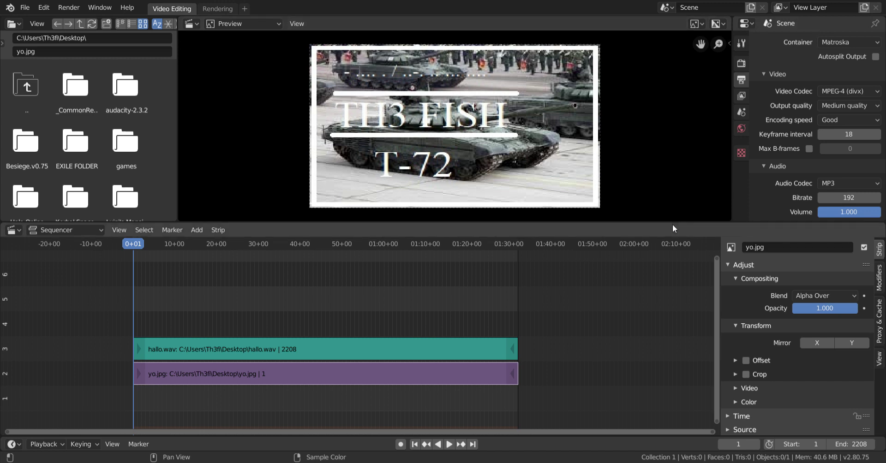
scroll(796, 177, "down", 2)
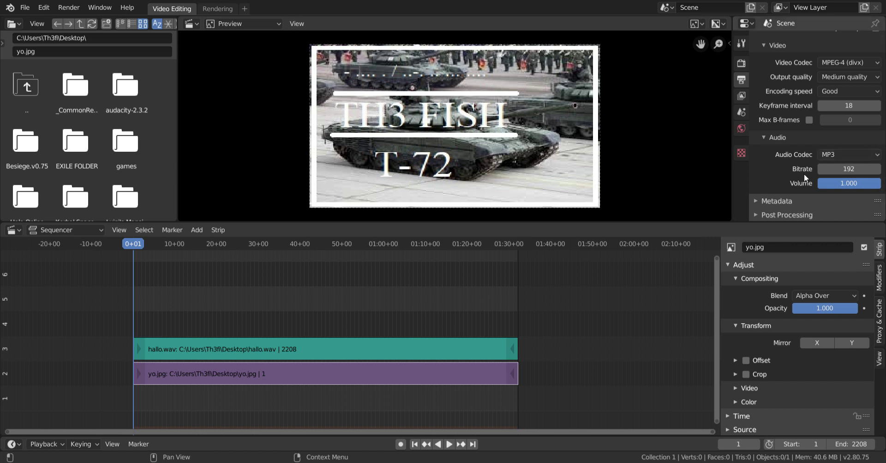
Run Render Animation from the Render menu to output all 2208 frames
left_click(68, 9)
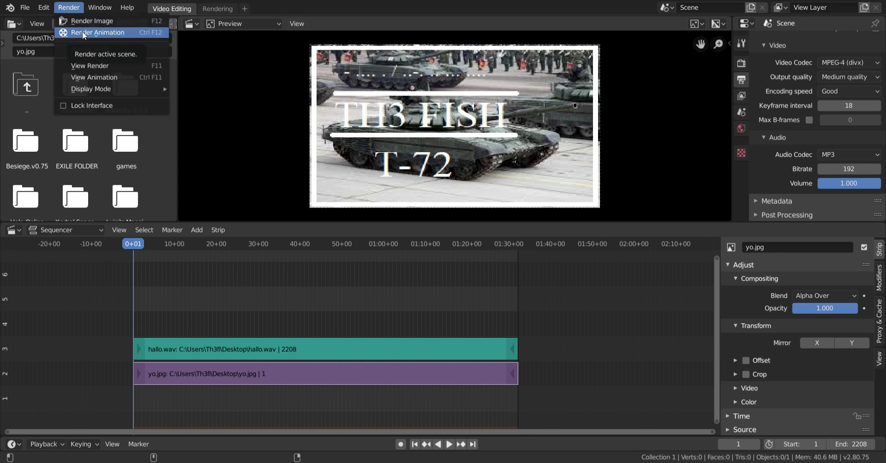
left_click(84, 32)
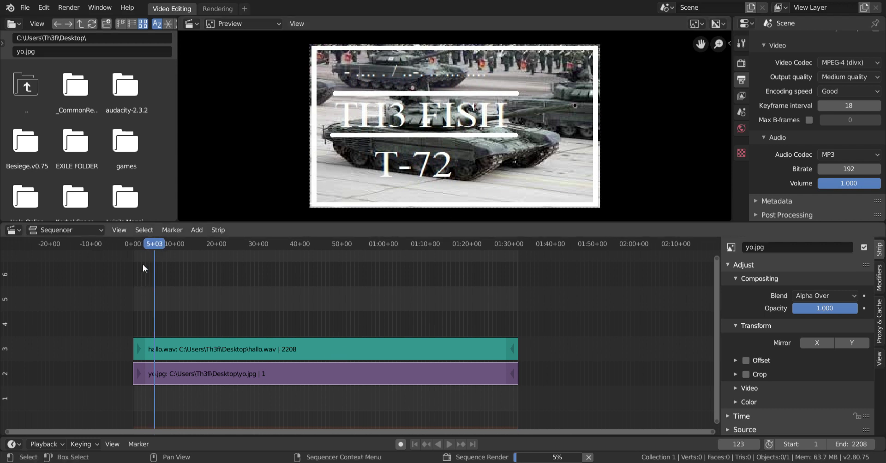
scroll(137, 193, "down", 5)
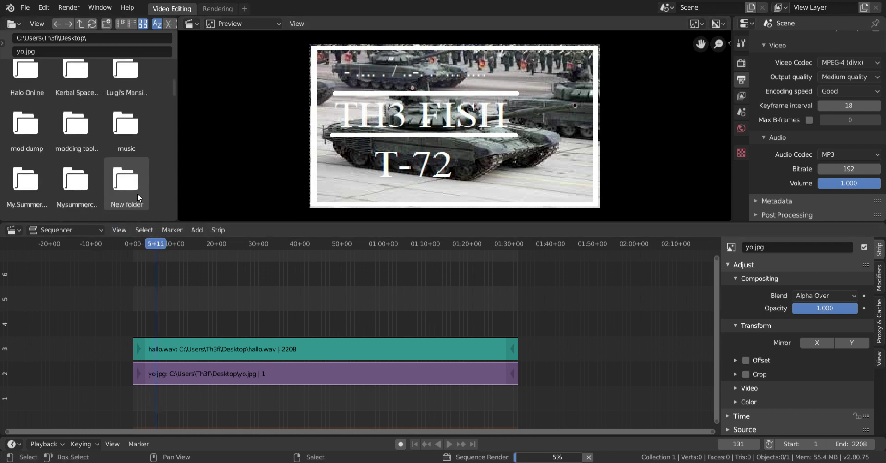
scroll(137, 193, "down", 10)
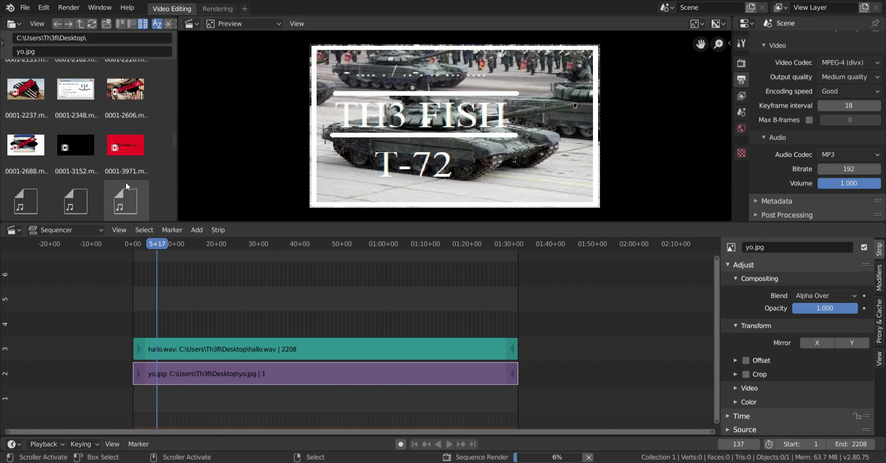
scroll(118, 164, "up", 4)
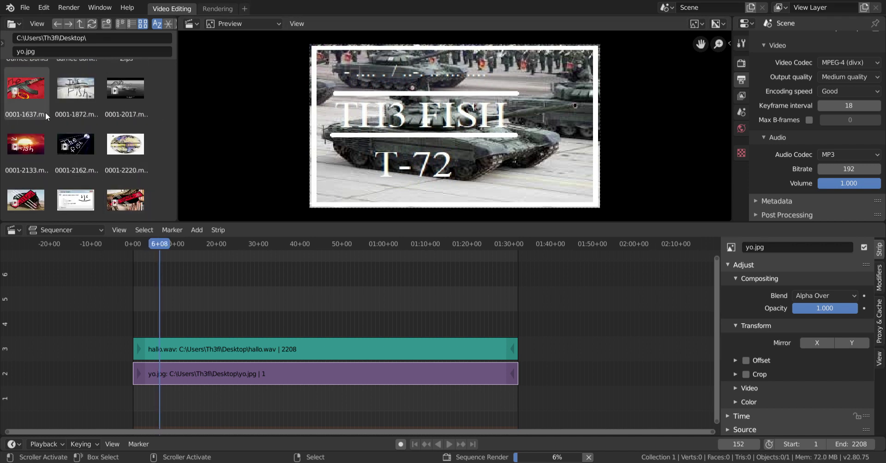
scroll(36, 125, "down", 2)
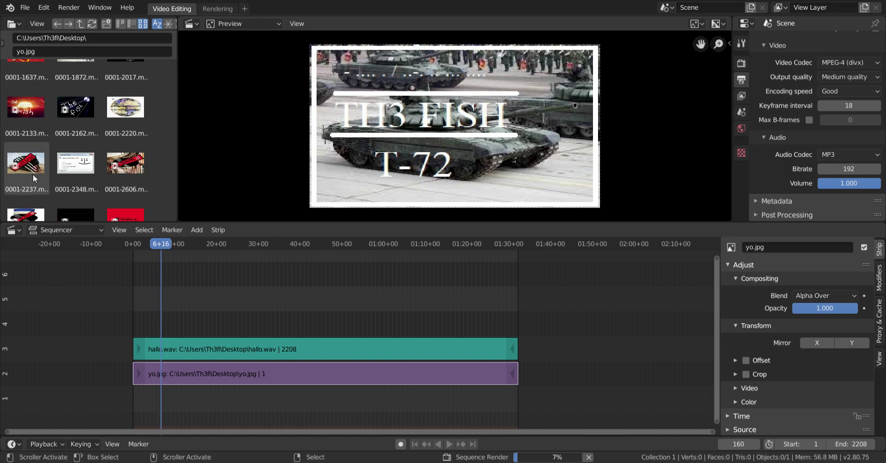
scroll(34, 178, "down", 6)
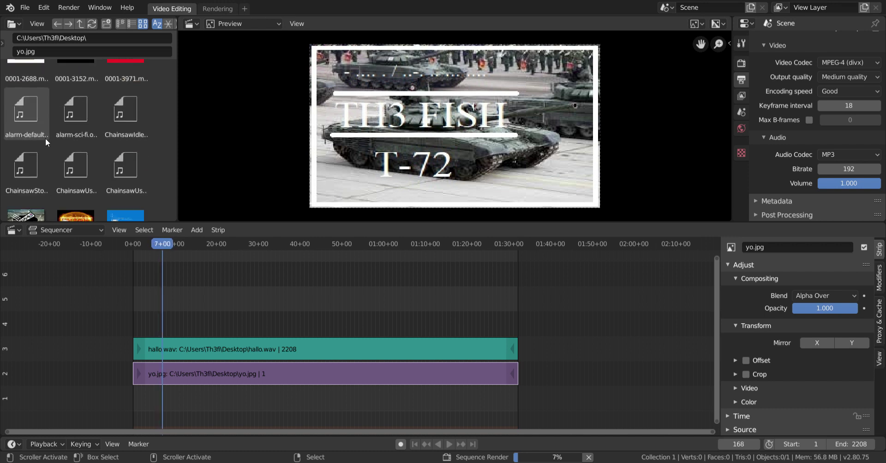
scroll(48, 147, "down", 10)
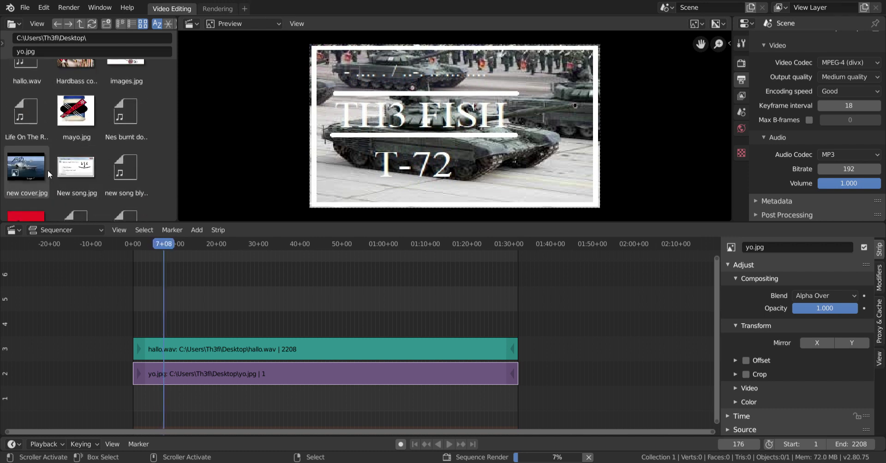
scroll(39, 174, "down", 2)
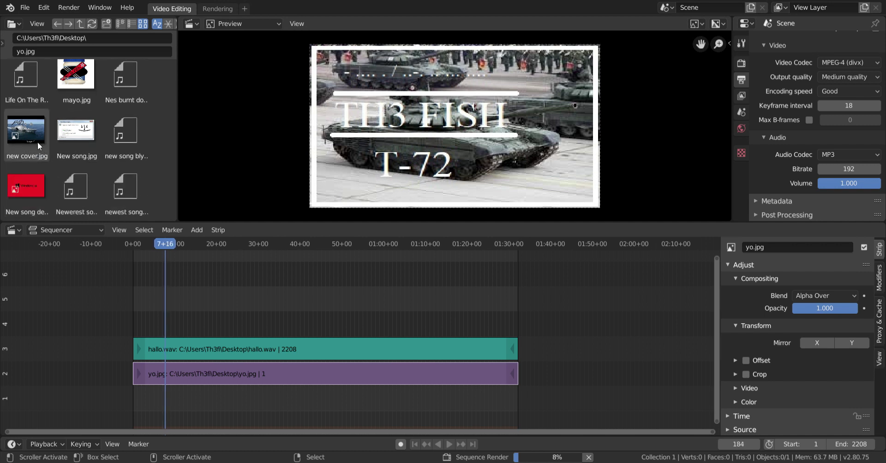
scroll(34, 137, "down", 4)
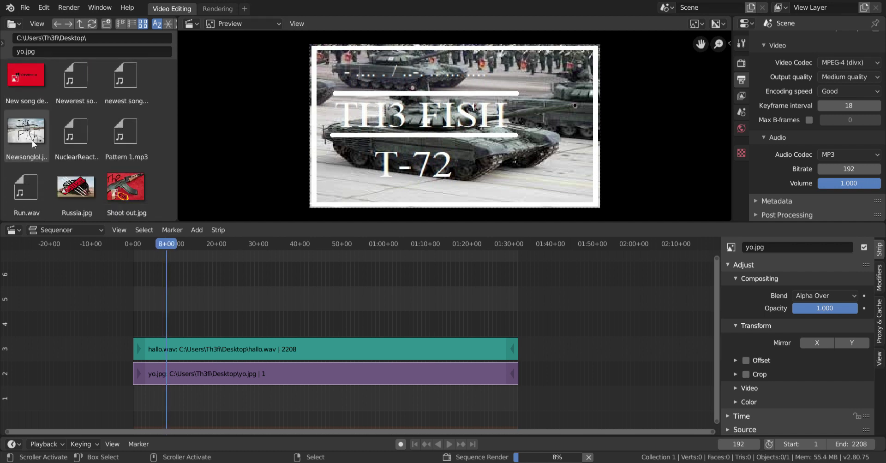
scroll(32, 140, "down", 2)
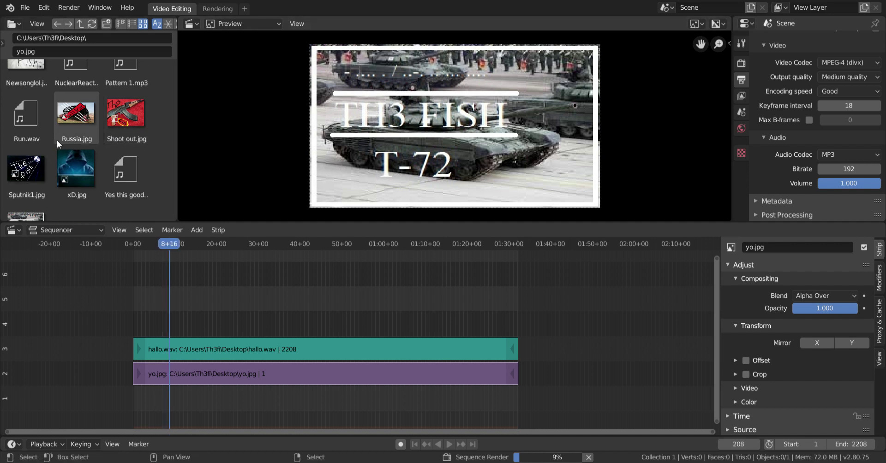
scroll(95, 158, "up", 6)
scroll(73, 159, "up", 10)
scroll(131, 195, "up", 5)
scroll(144, 150, "up", 6)
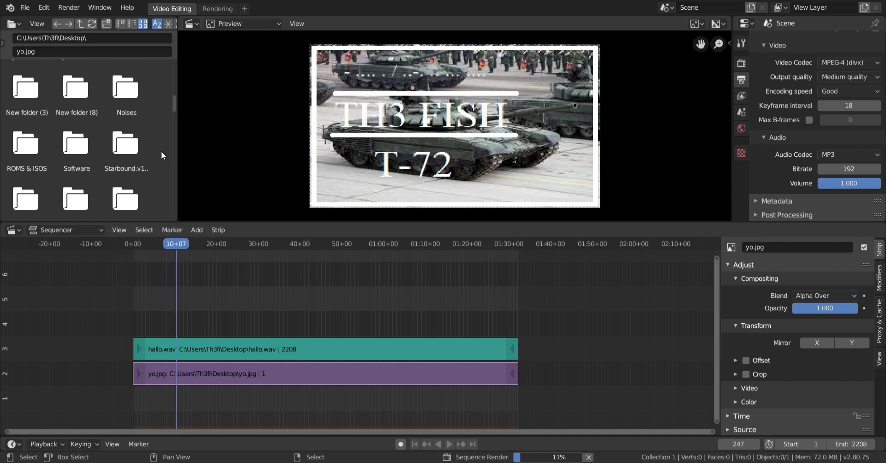
scroll(148, 160, "down", 6)
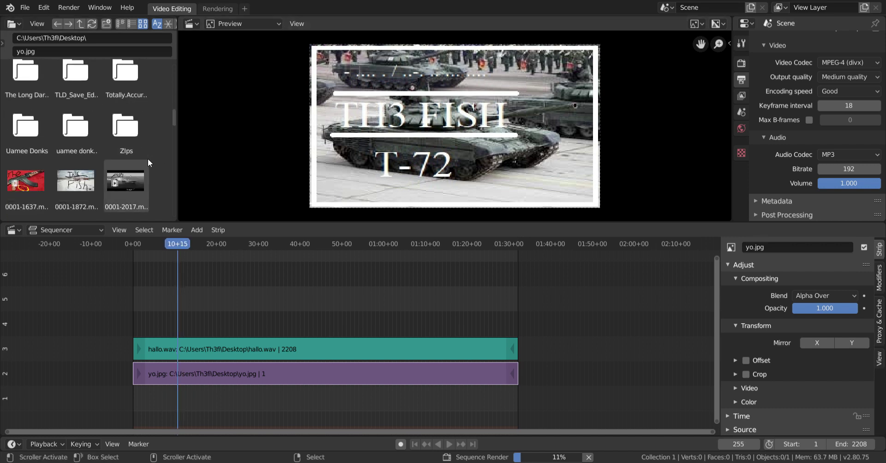
scroll(148, 159, "down", 2)
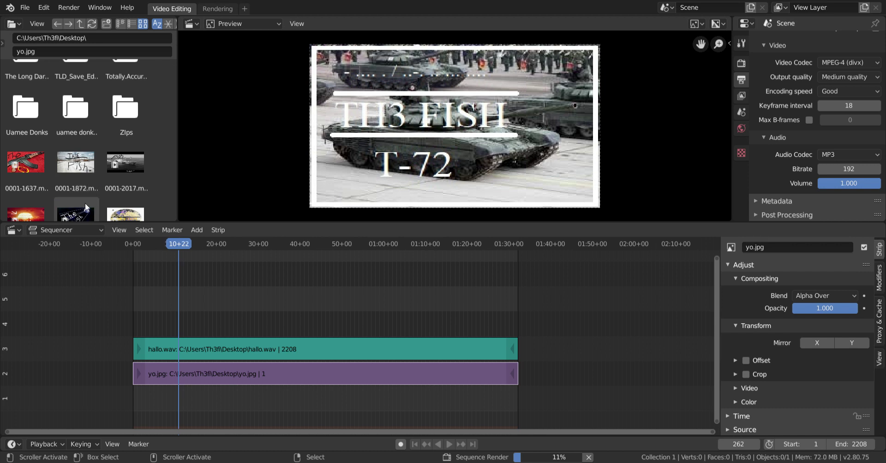
scroll(54, 175, "down", 3)
scroll(50, 175, "down", 3)
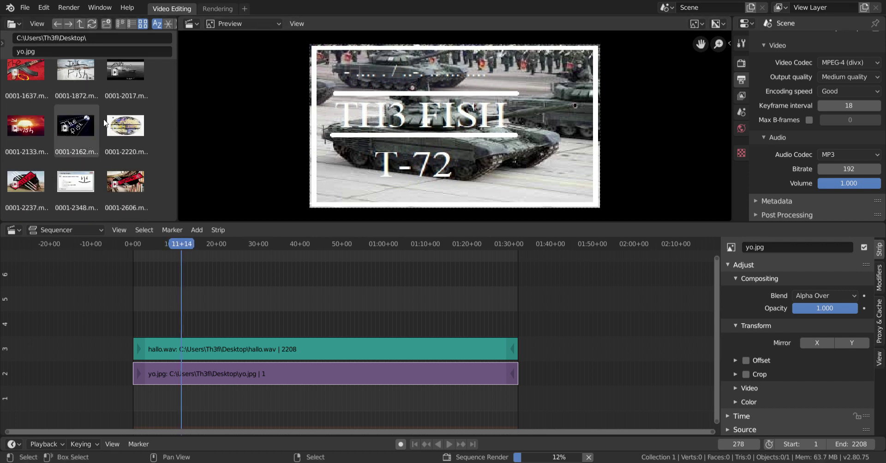
scroll(141, 150, "down", 3)
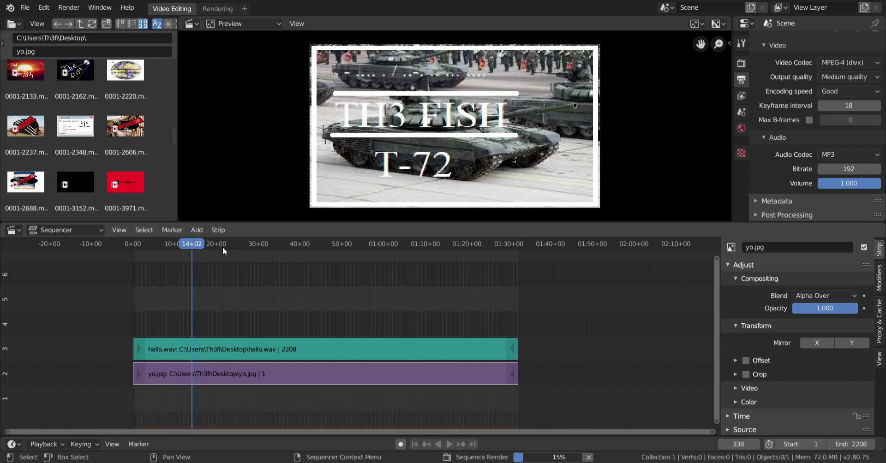
scroll(125, 178, "down", 10)
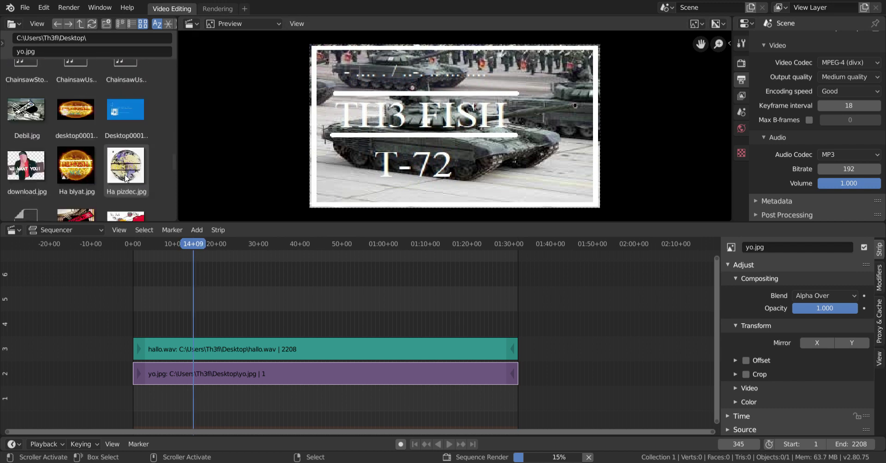
scroll(124, 175, "down", 6)
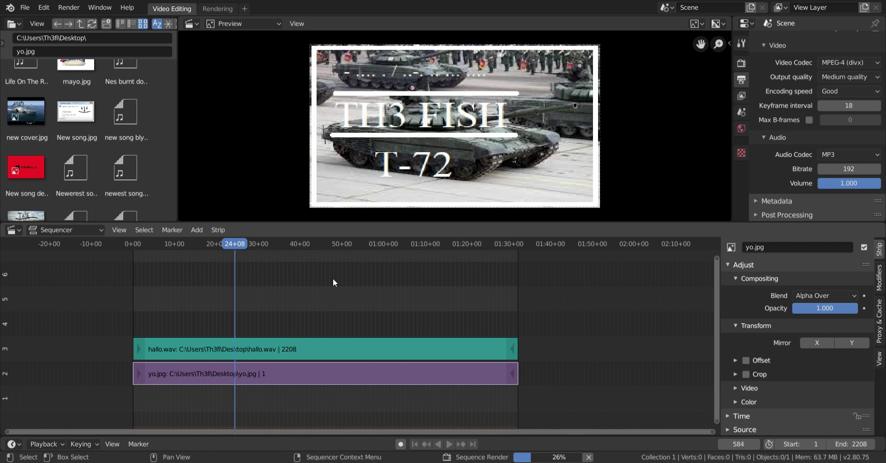
scroll(819, 129, "up", 3)
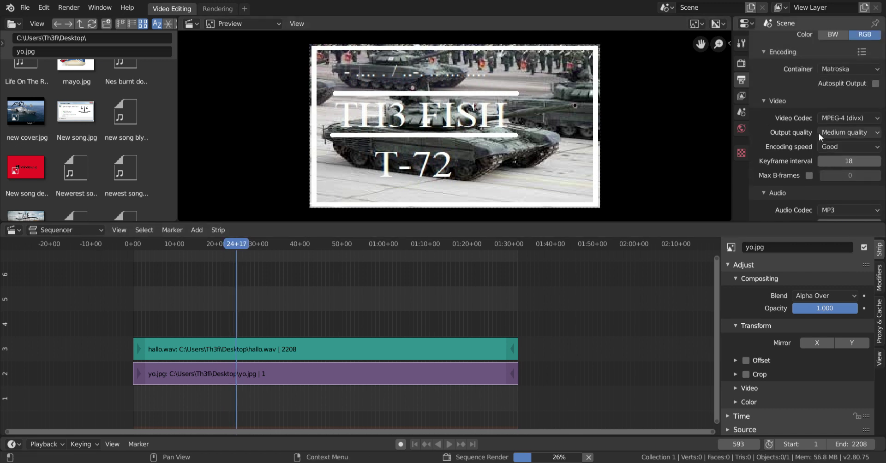
scroll(819, 133, "up", 4)
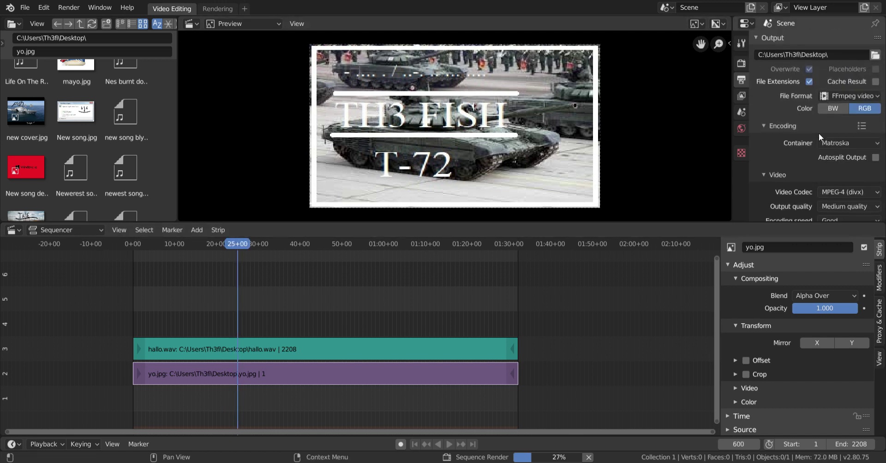
scroll(818, 133, "up", 6)
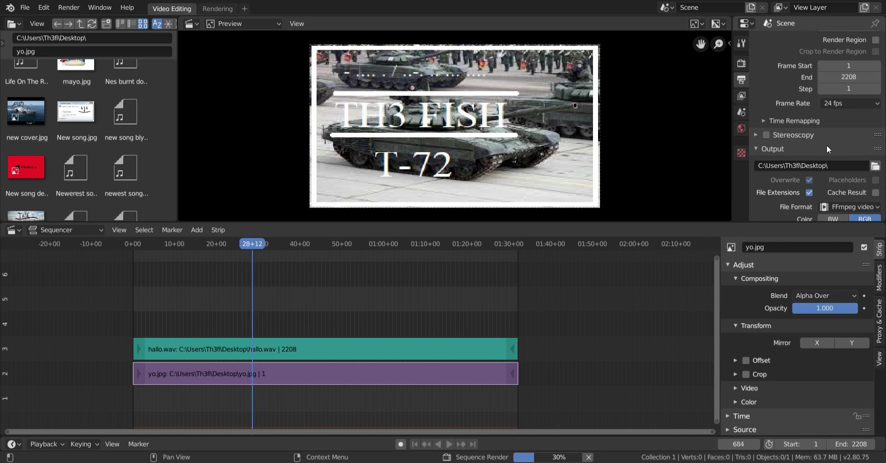
scroll(837, 203, "down", 8)
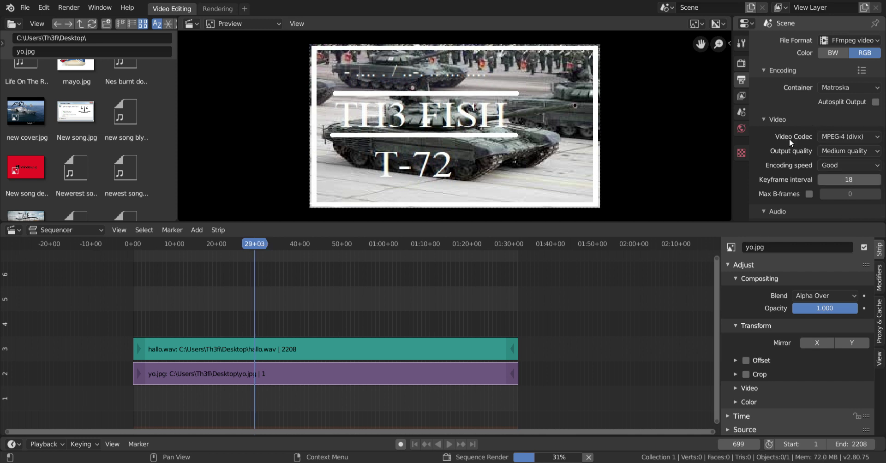
scroll(866, 189, "up", 6)
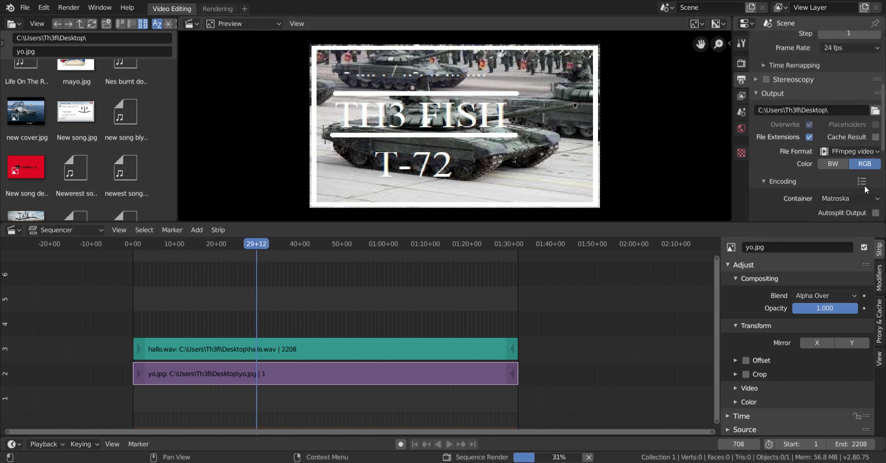
scroll(868, 198, "up", 3)
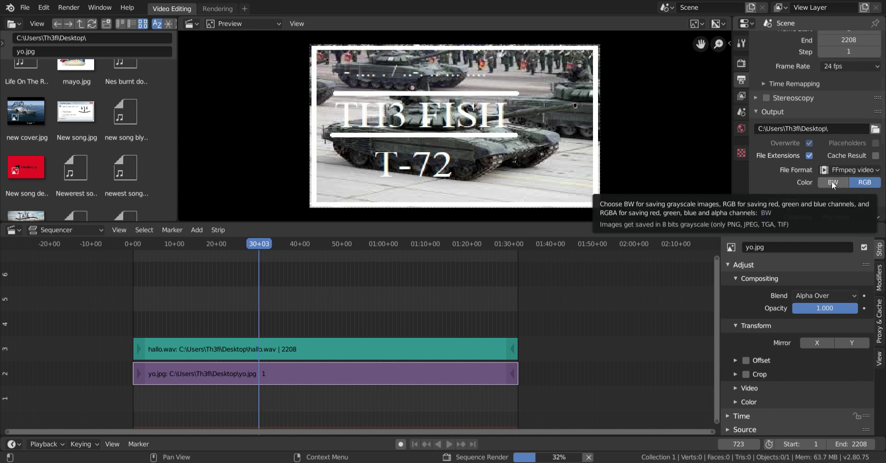
scroll(834, 185, "down", 1)
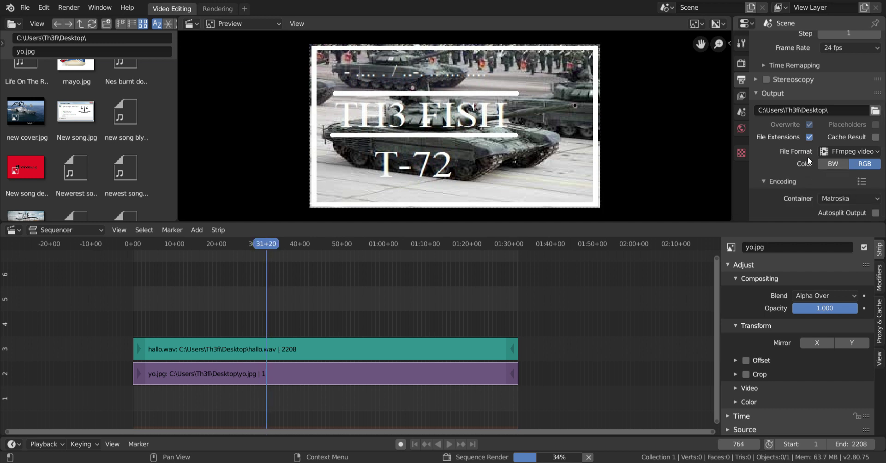
scroll(801, 138, "down", 2)
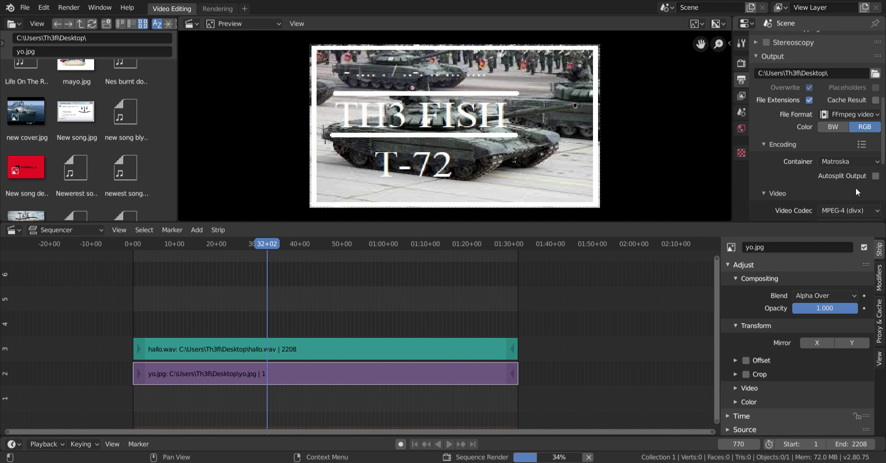
scroll(805, 158, "down", 4)
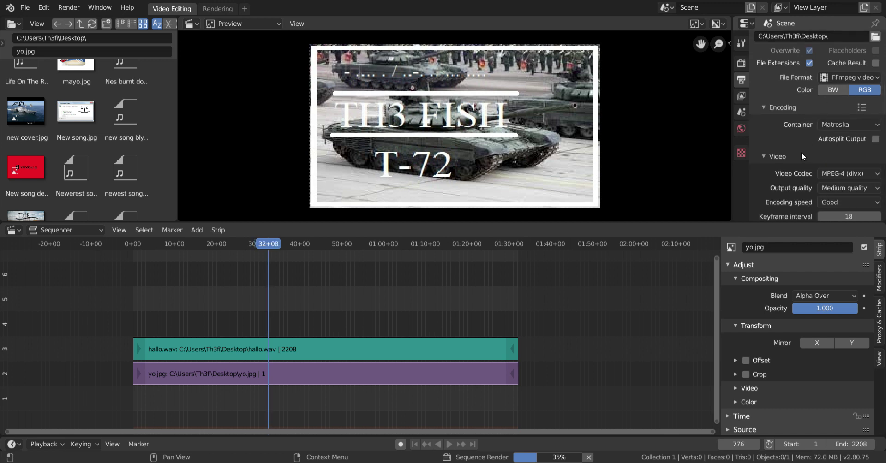
scroll(853, 126, "down", 4)
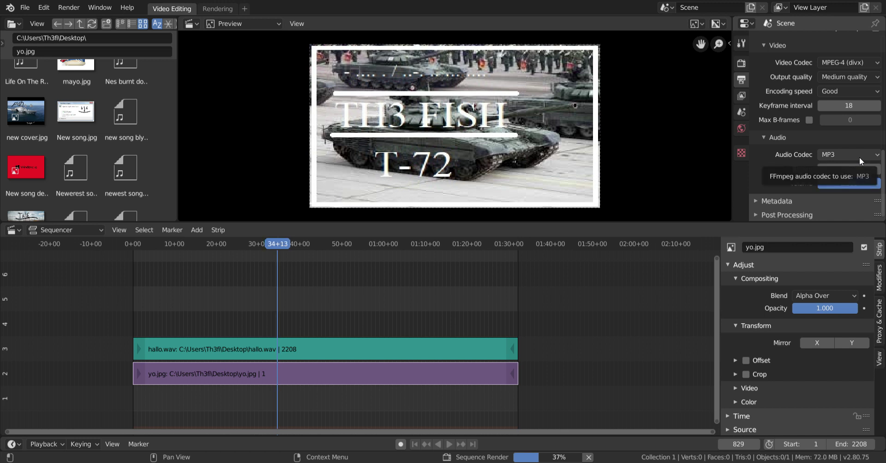
scroll(859, 157, "up", 2)
scroll(863, 158, "up", 2)
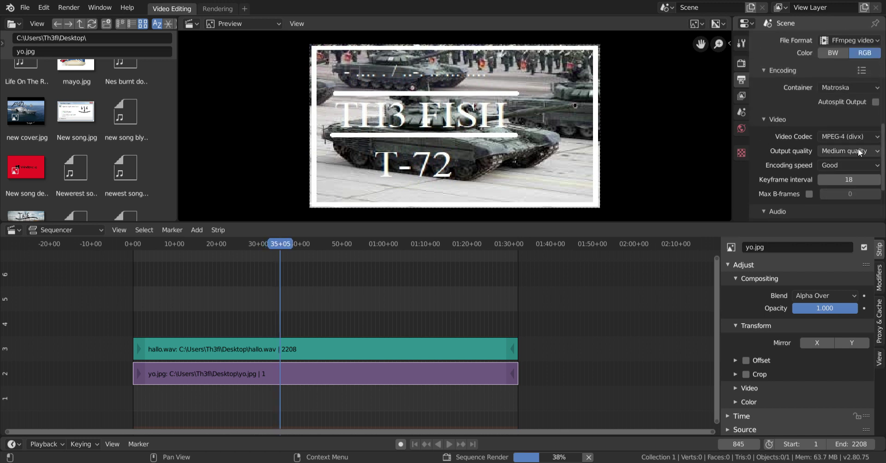
scroll(856, 167, "up", 1)
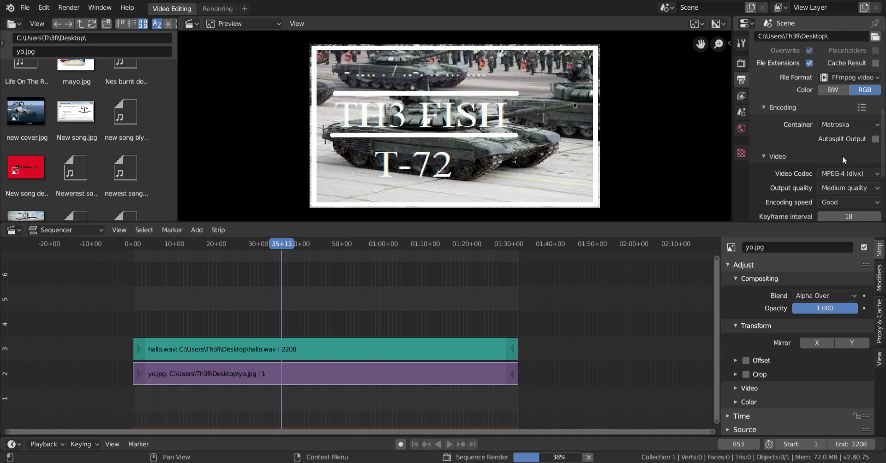
scroll(842, 155, "up", 3)
scroll(841, 157, "up", 2)
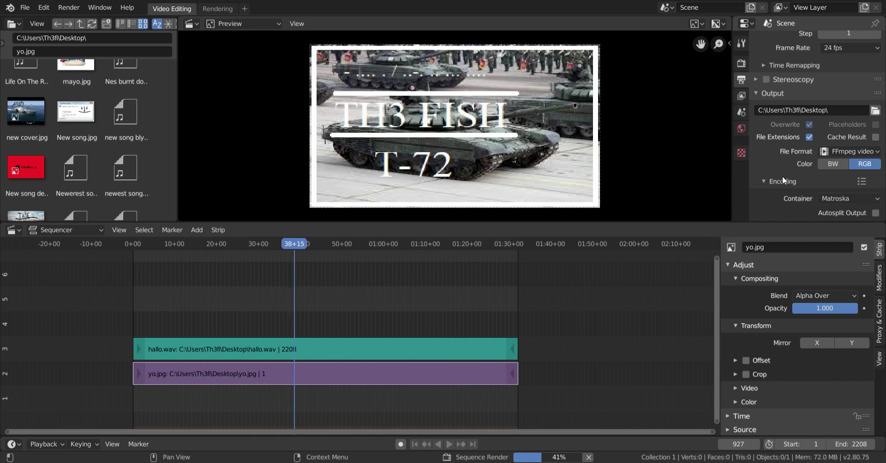
scroll(776, 185, "up", 3)
scroll(775, 165, "up", 4)
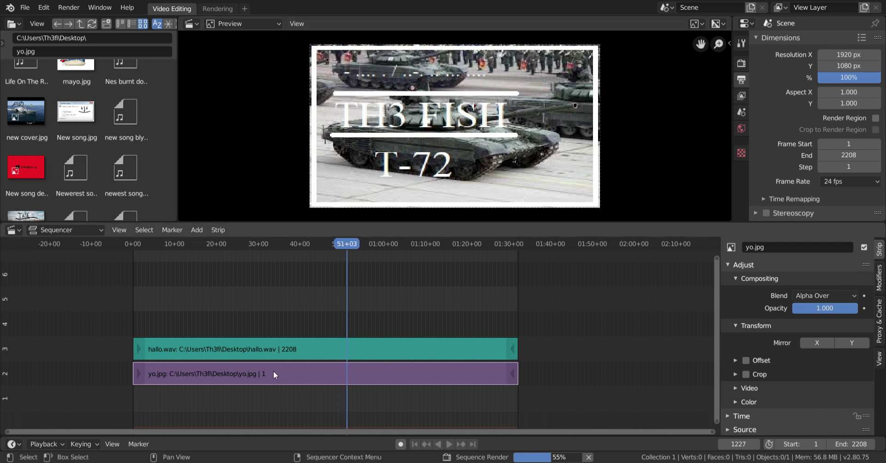
mouse_move(274, 432)
left_mouse_down()
mouse_move(361, 417)
mouse_move(287, 421)
left_mouse_up()
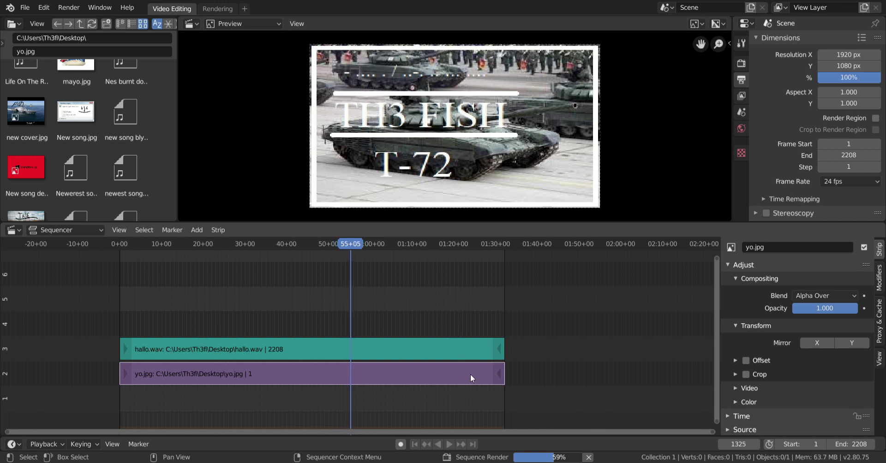
scroll(479, 384, "down", 3)
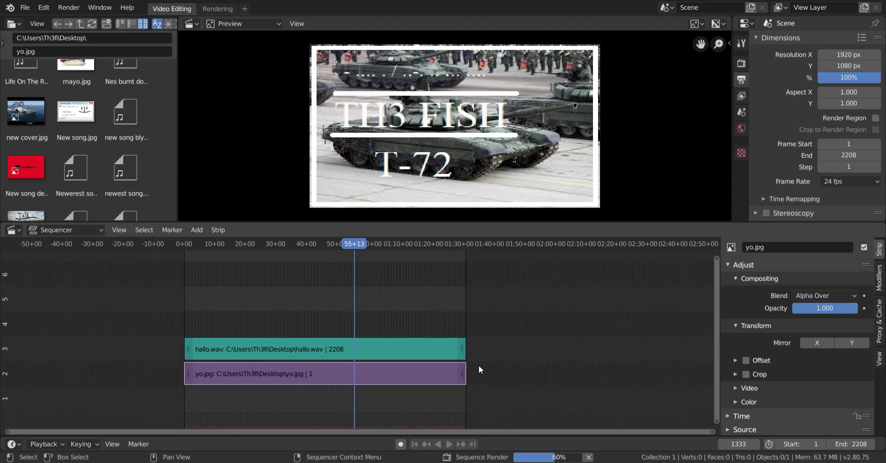
scroll(478, 366, "up", 1)
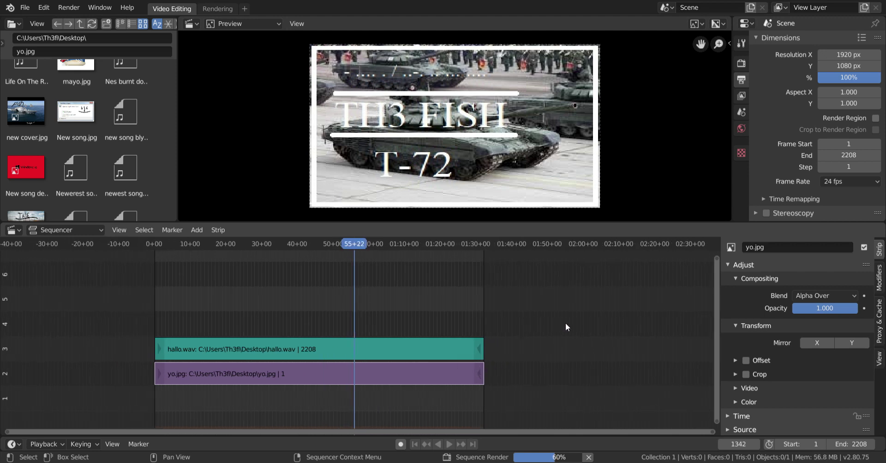